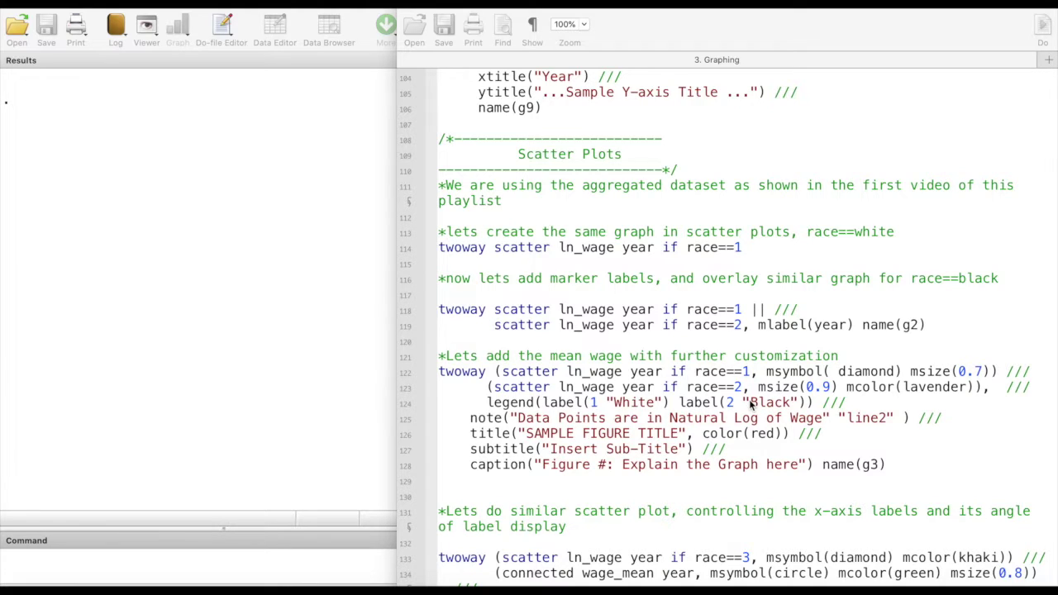
Step: Select the line 114 command 'twoway scatter ln_wage year if race==1' and run it
left_click(534, 201)
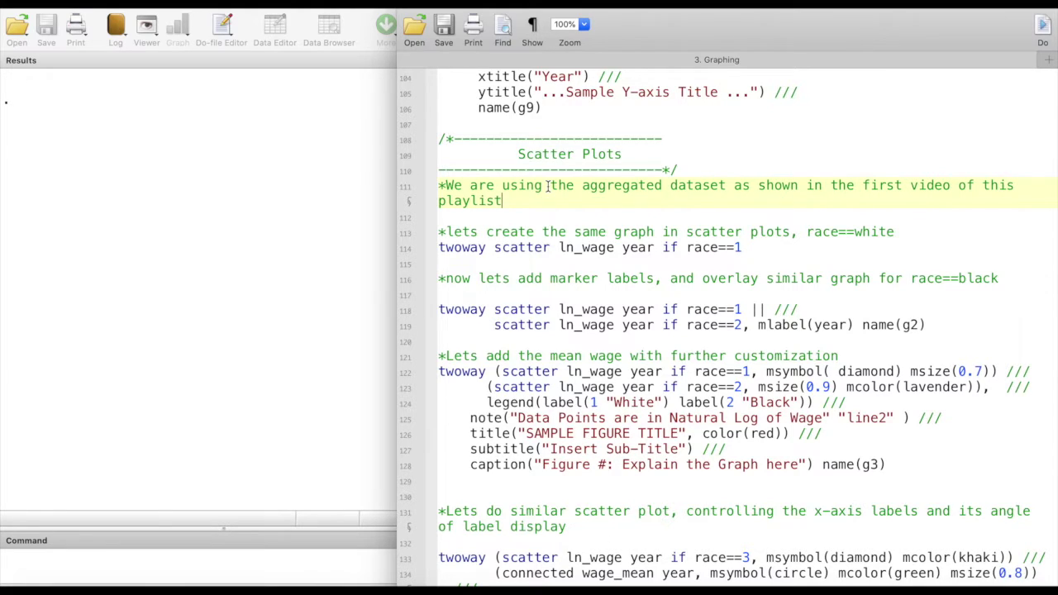
left_click_drag(441, 231, 802, 237)
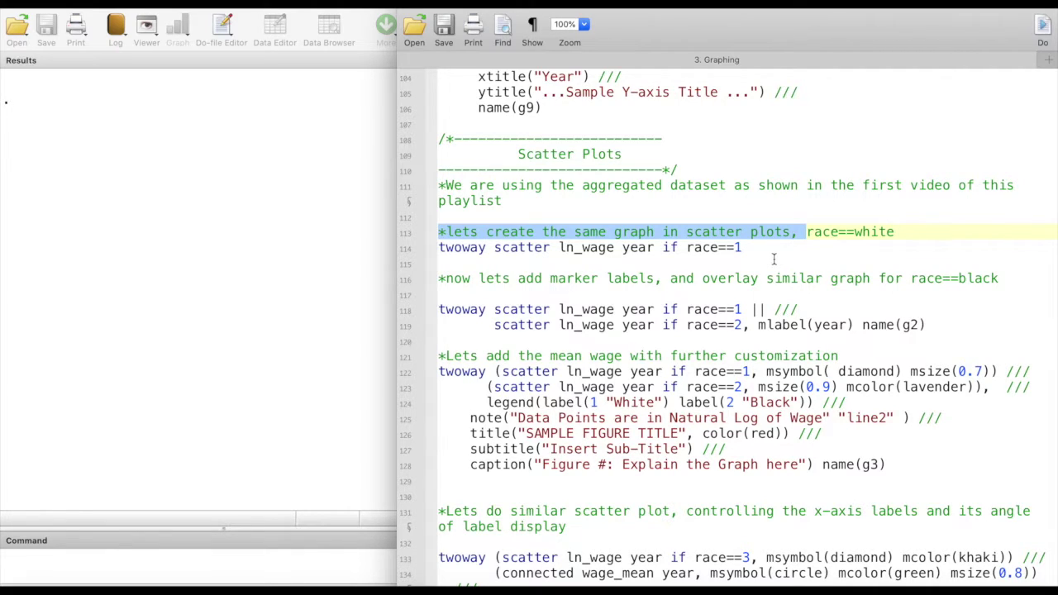
left_click_drag(756, 247, 438, 248)
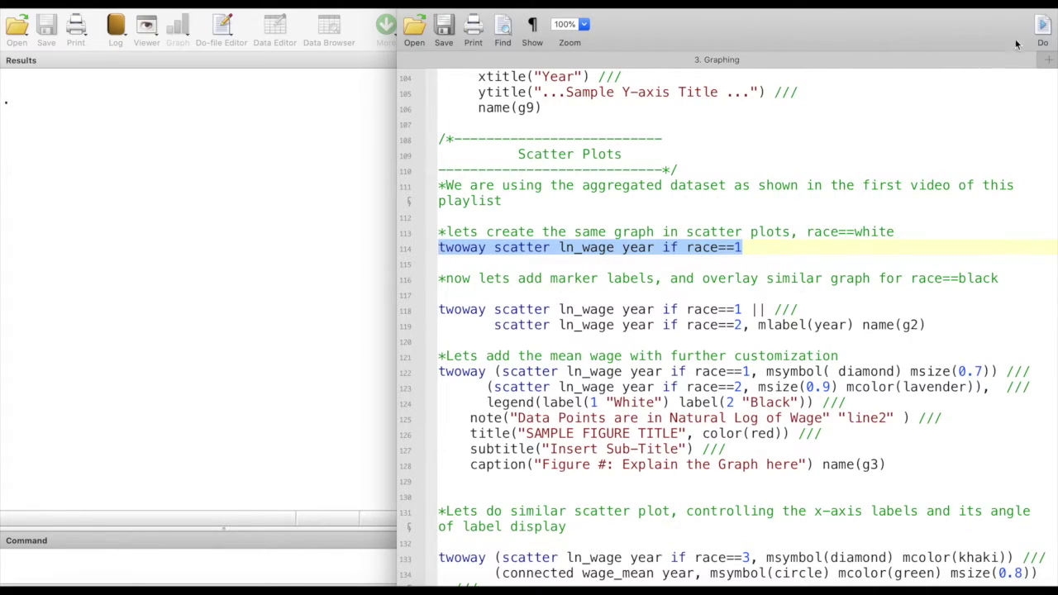
left_click(1042, 29)
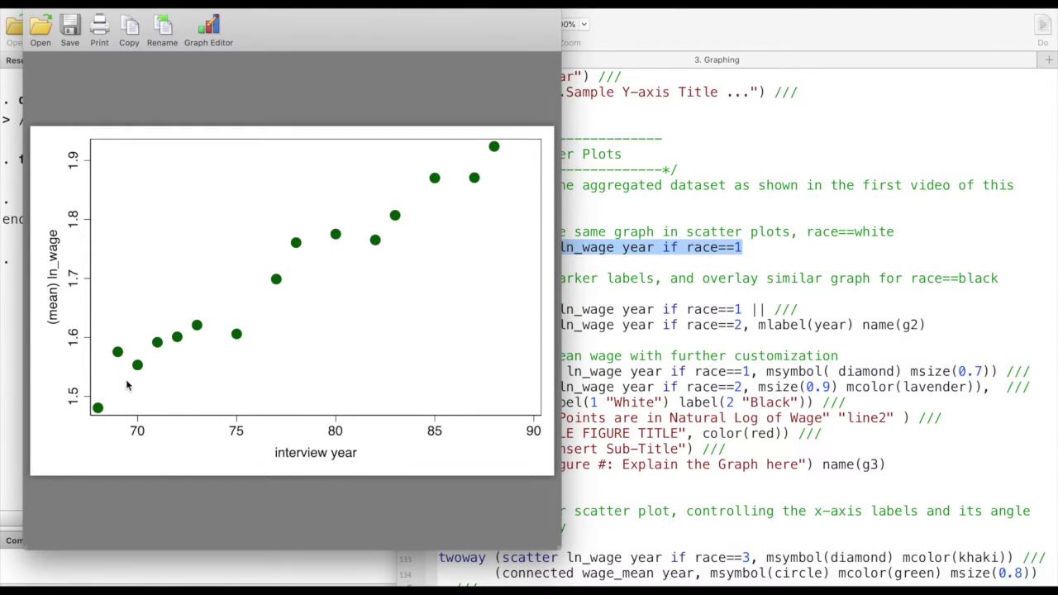
Step: Compare the command's ln_wage, year and race==1 parts with the resulting scatter graph
left_click(742, 299)
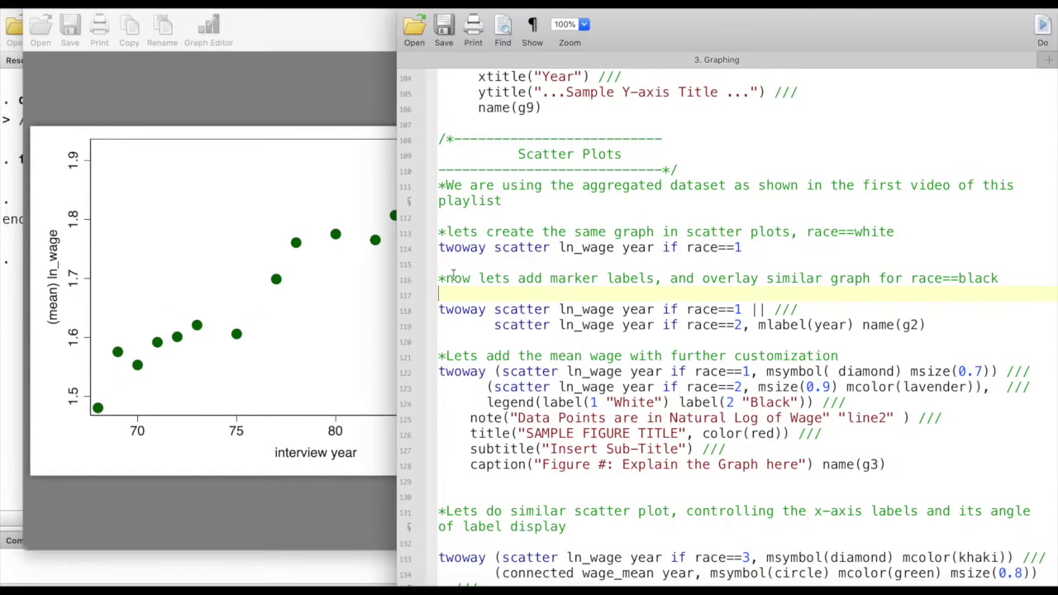
left_click_drag(558, 247, 650, 249)
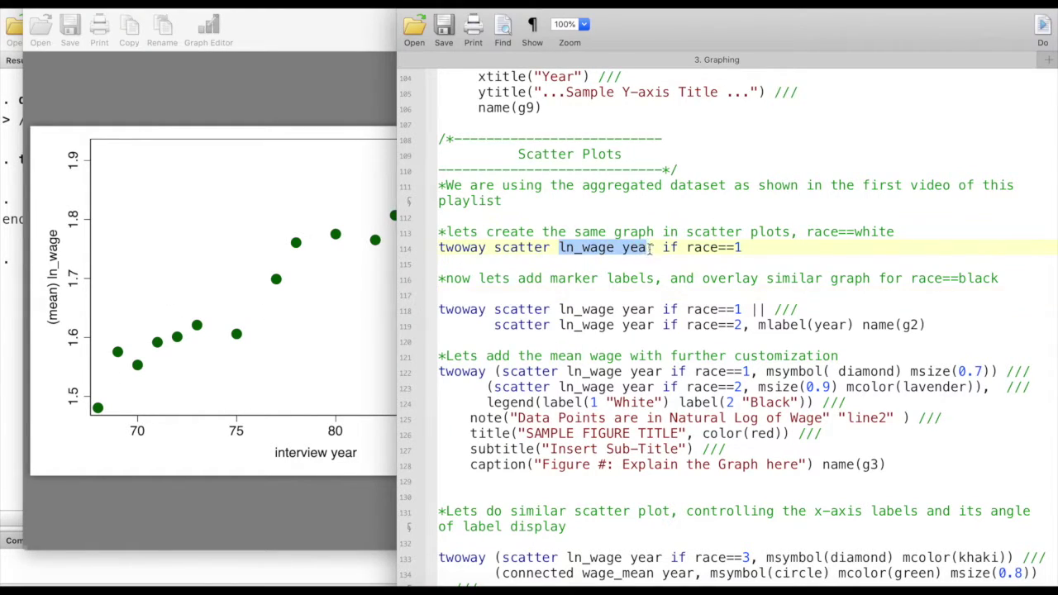
left_click_drag(750, 247, 662, 247)
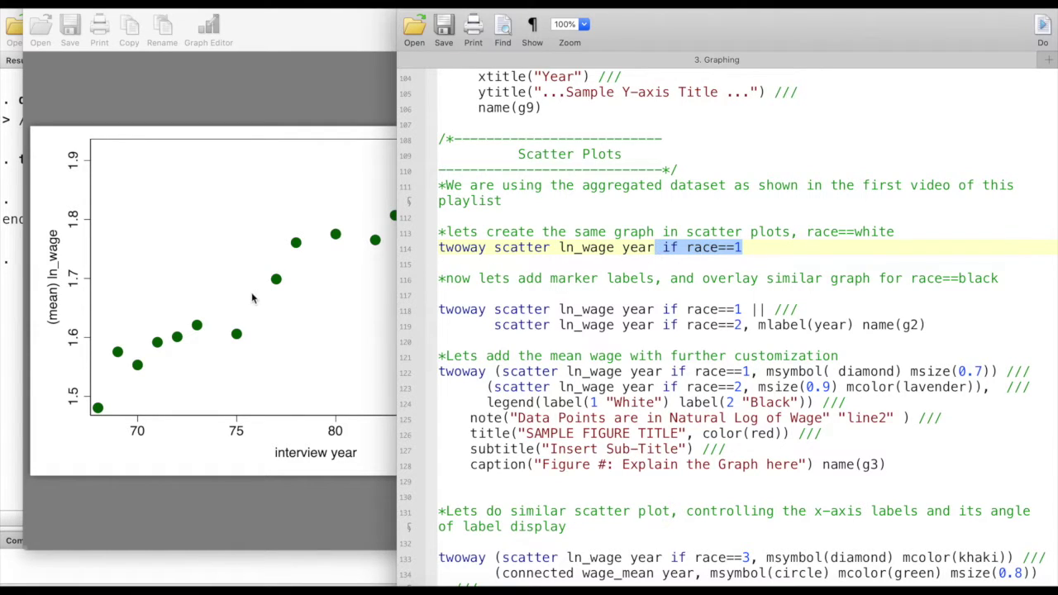
left_click(214, 333)
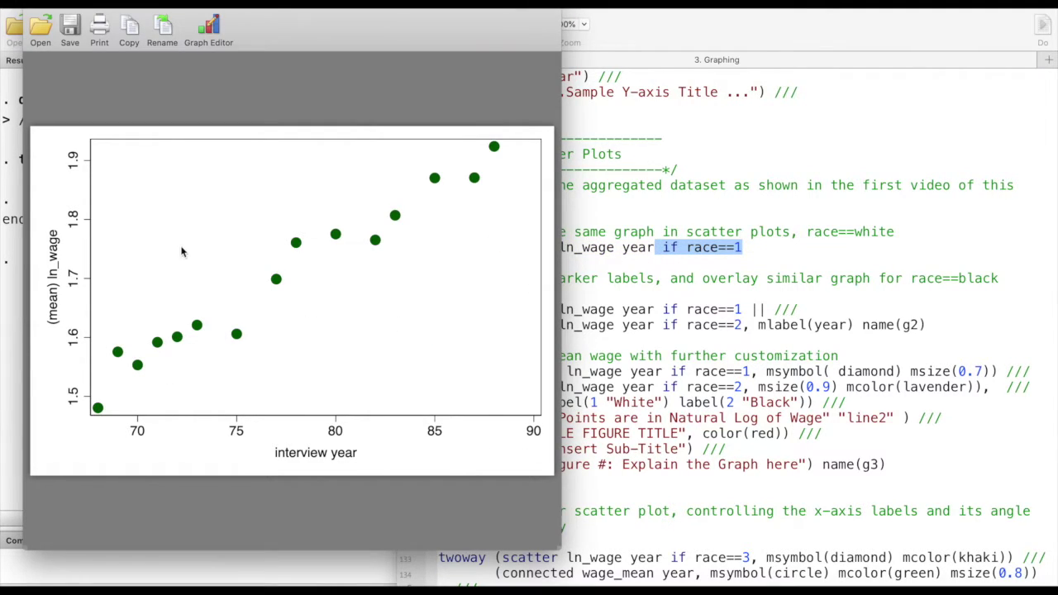
left_click(721, 260)
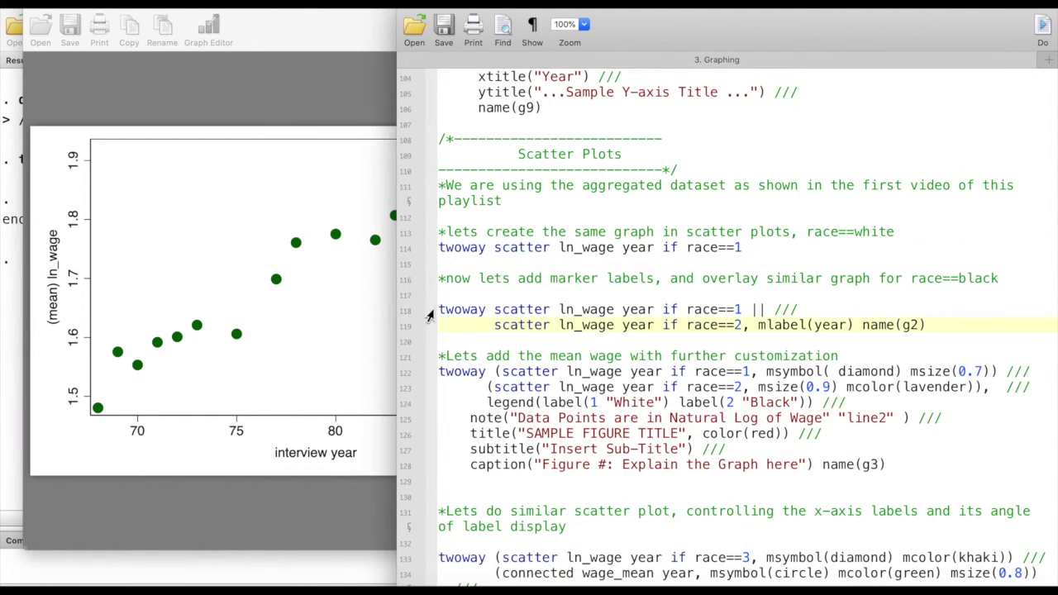
Step: Run the two-line g2 overlay command combining the race==1 and race==2 scatters
left_click_drag(438, 309, 935, 331)
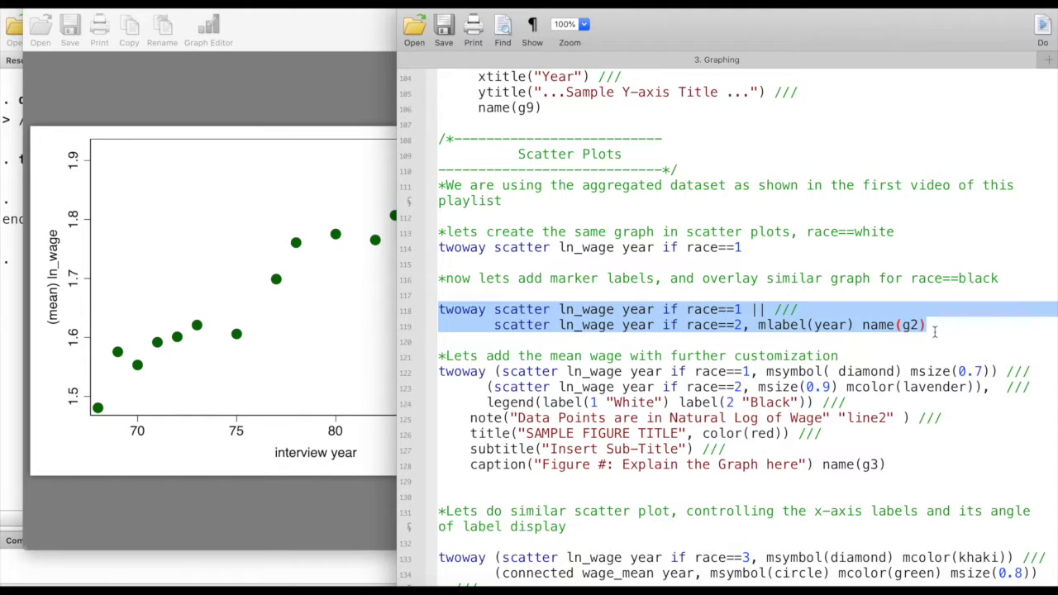
left_click(1048, 29)
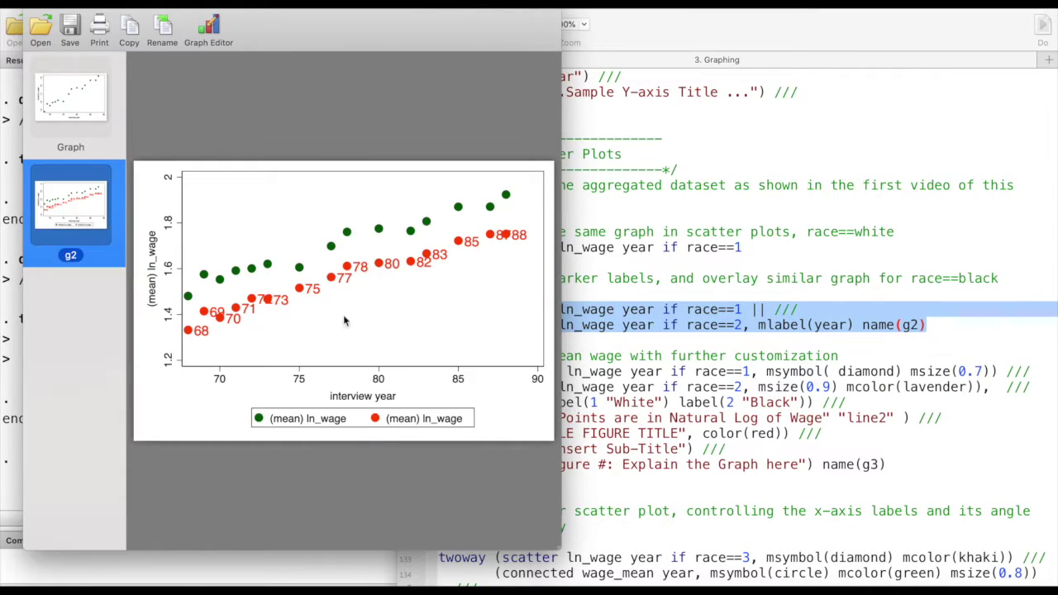
left_click(696, 340)
Step: Review the marker-label comment and the race==1 and race==2 scatter parts of the g2 command
mouse_move(485, 281)
left_mouse_down()
mouse_move(946, 281)
mouse_move(901, 279)
left_mouse_up()
left_click(1000, 279)
left_click(840, 324)
left_click_drag(495, 310, 773, 309)
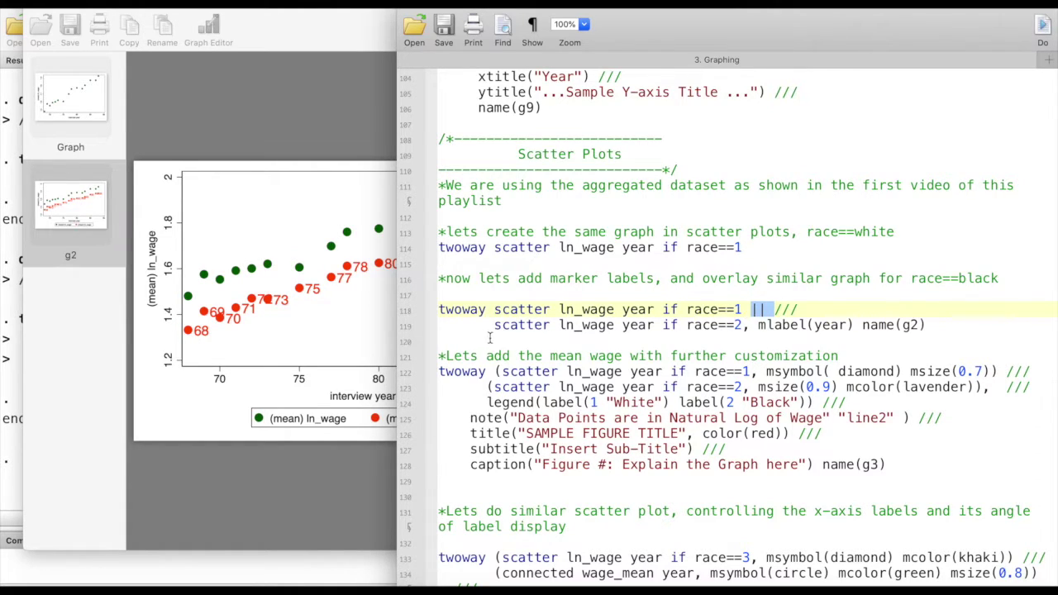
left_click_drag(494, 325, 751, 338)
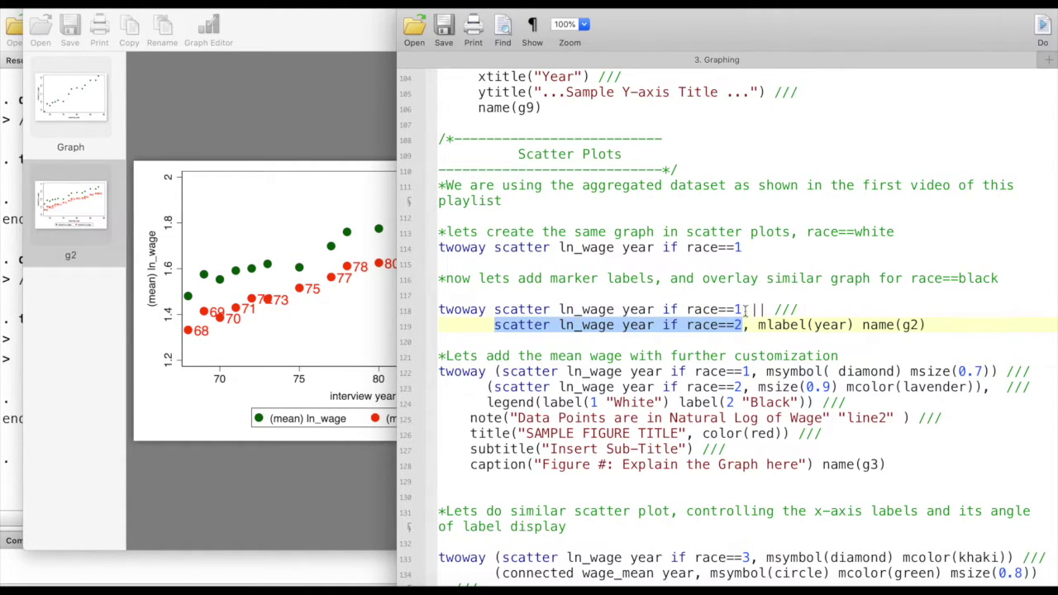
Step: Check graph g2, then run the race==2 scatter with mlabel(year) on its own
left_click(248, 271)
left_click(689, 283)
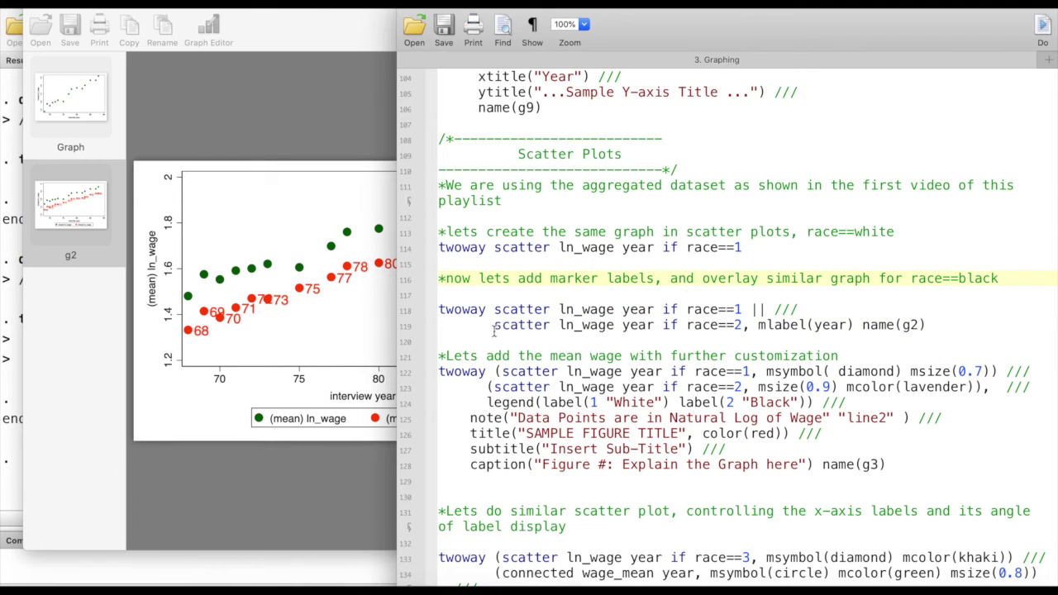
left_click_drag(495, 325, 744, 328)
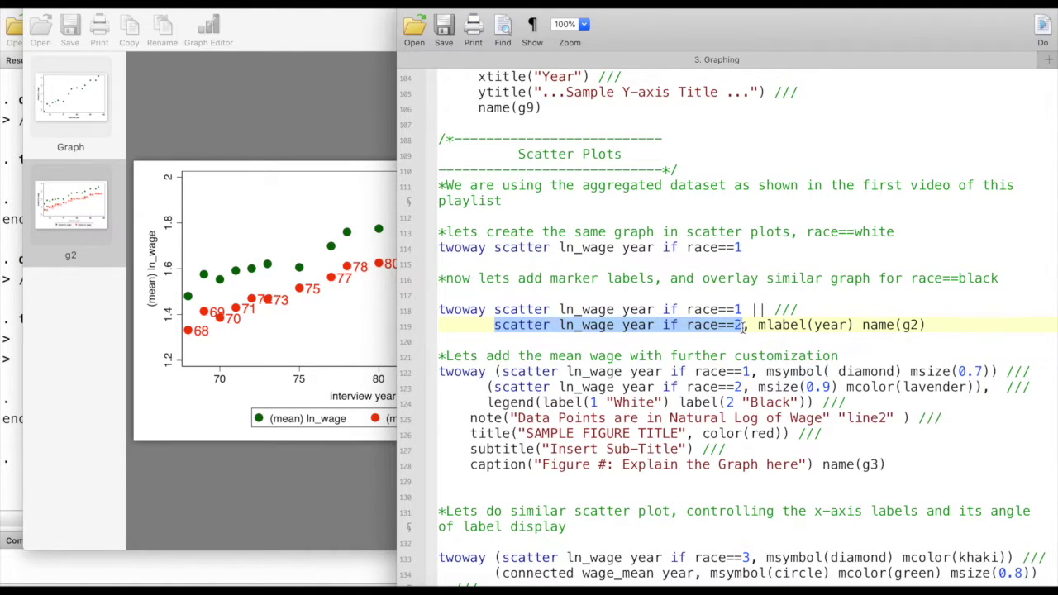
left_click(761, 341)
left_click_drag(496, 325, 862, 325)
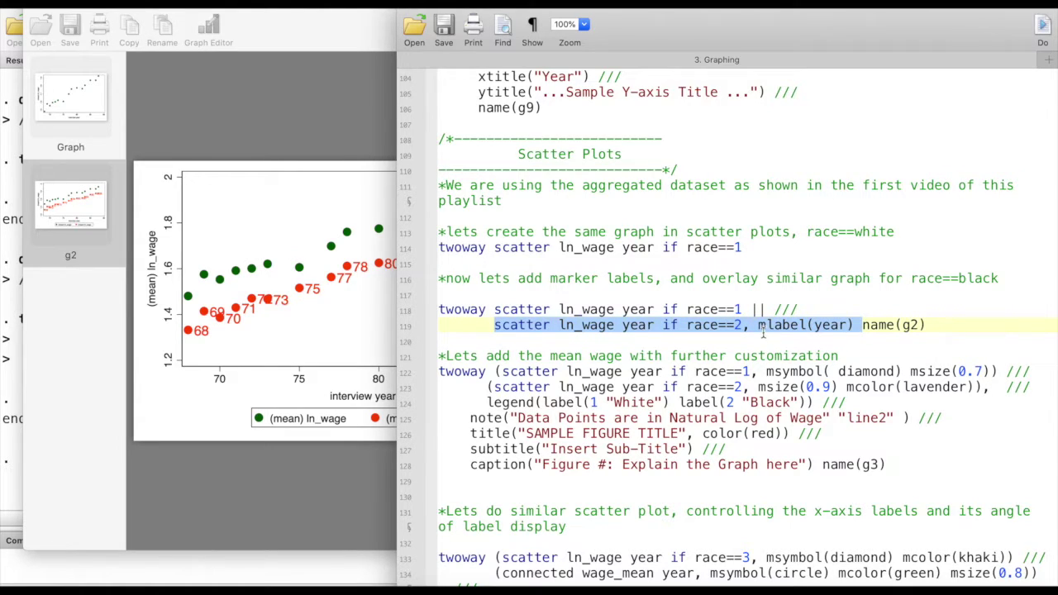
key("super+shift+d")
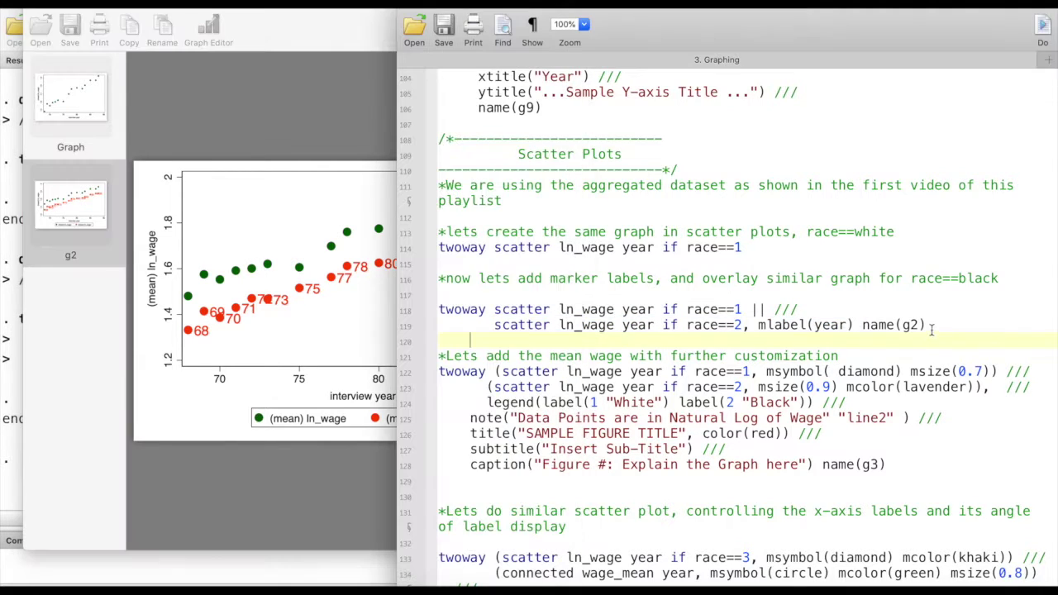
Step: Rerun the full g2 overlay command
left_click(928, 324)
left_click_drag(927, 325, 457, 311)
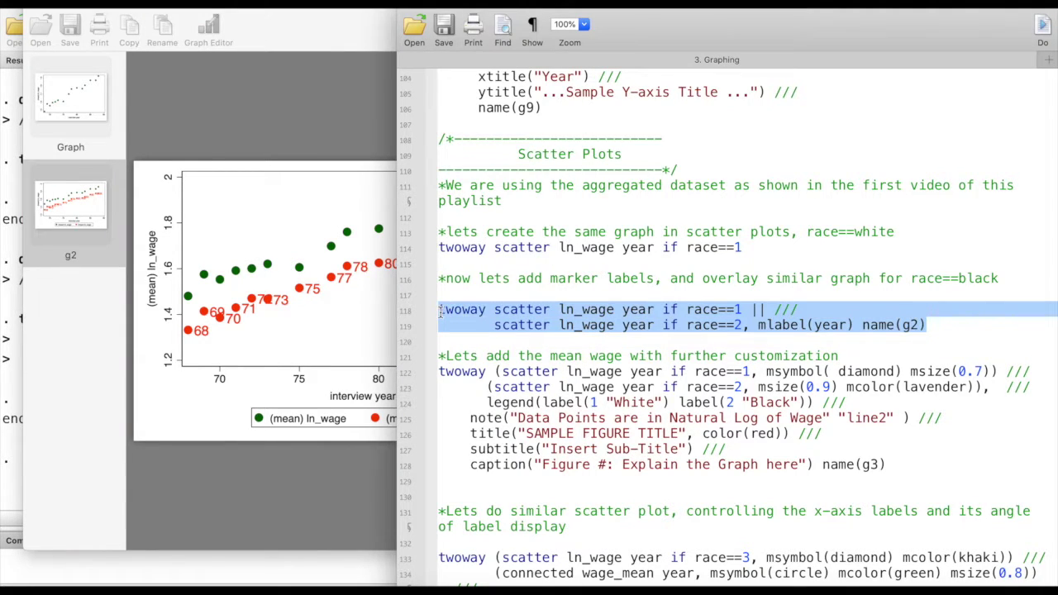
key("super+shift+d")
Step: Run the g3 command with red title, subtitle, White/Black legend, note and caption, and enlarge the graph
left_click(572, 389)
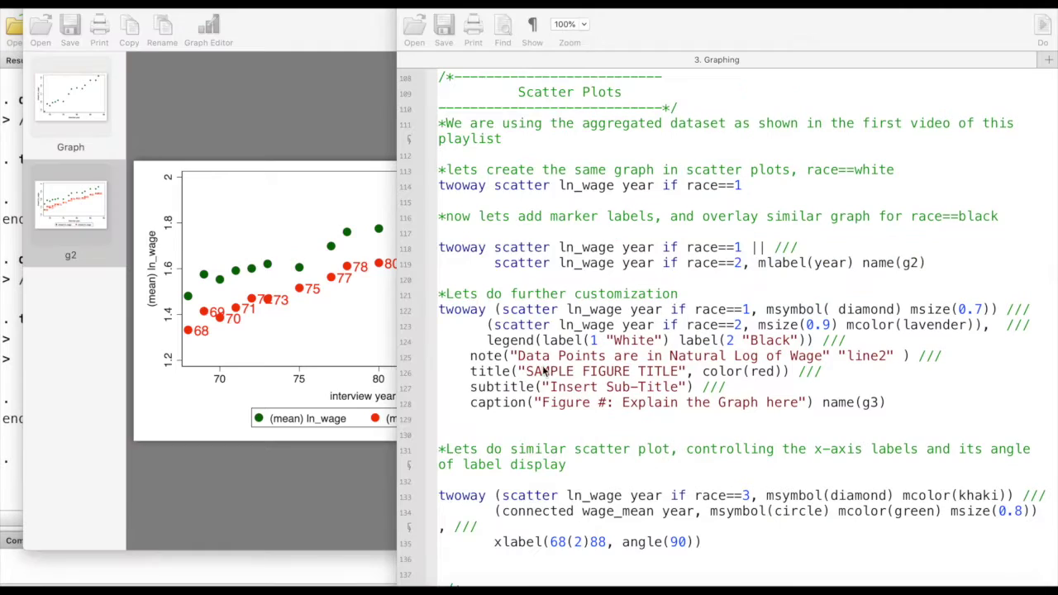
left_click(490, 341)
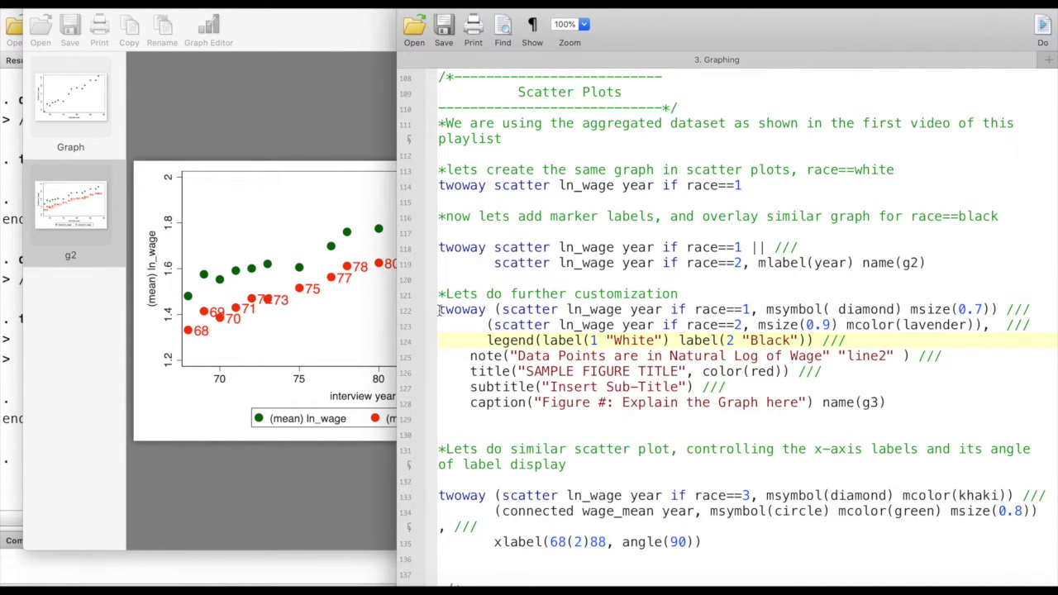
left_click_drag(440, 310, 953, 399)
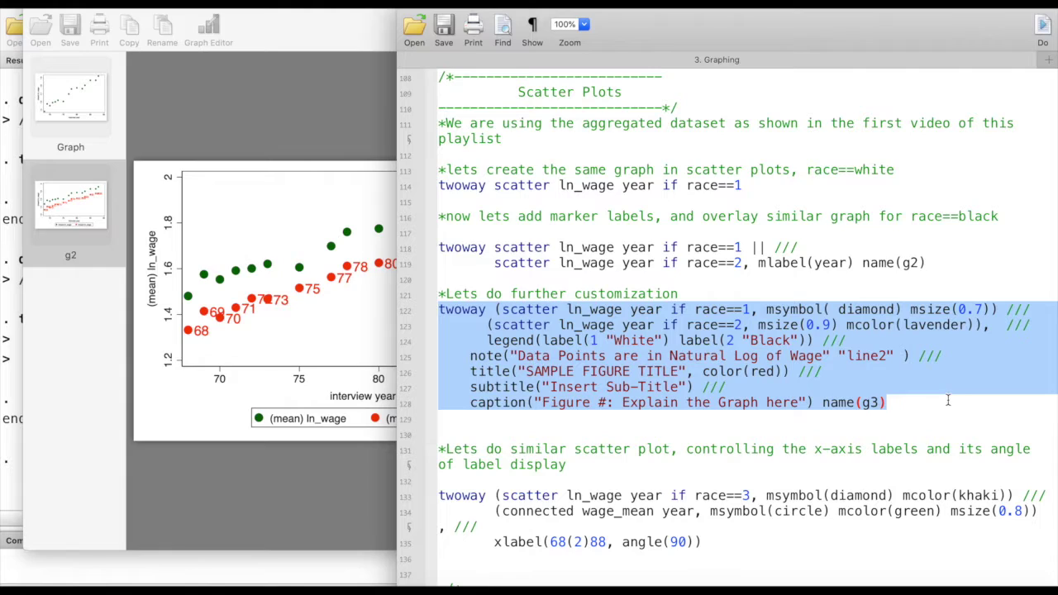
left_click(1040, 32)
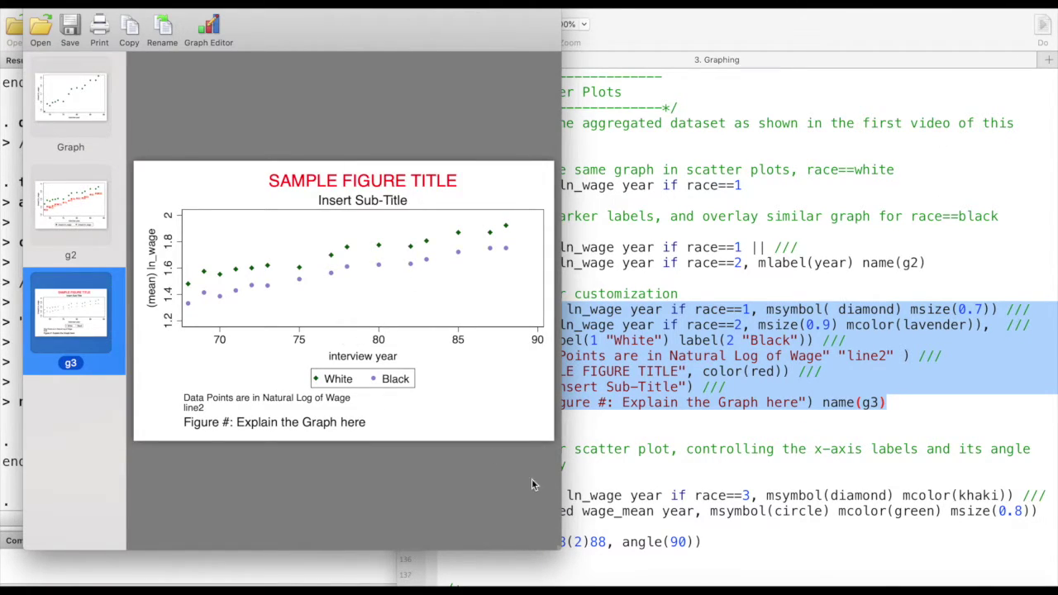
left_click_drag(553, 546, 691, 550)
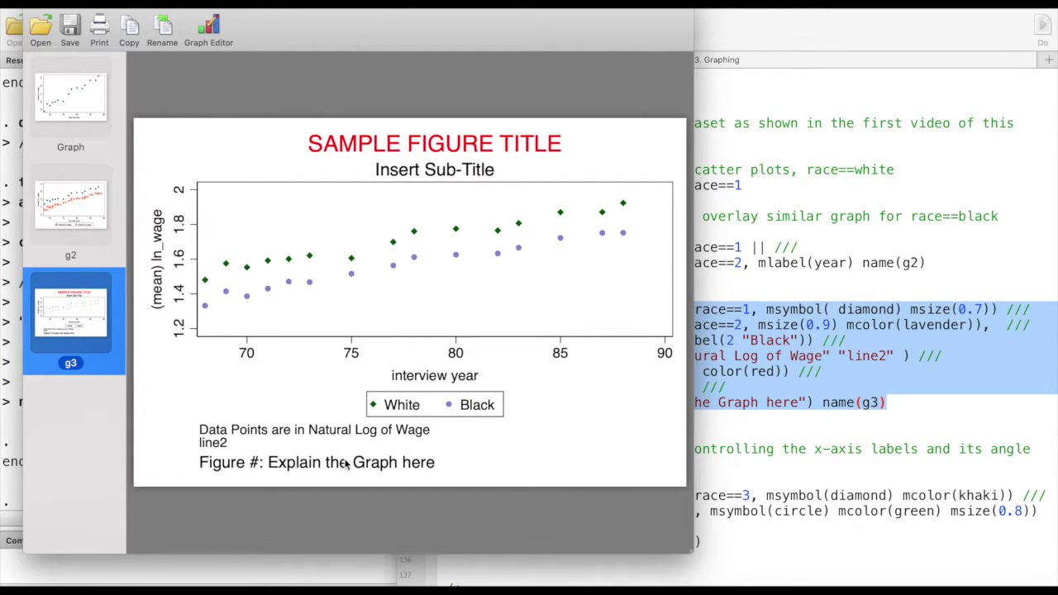
left_click(735, 453)
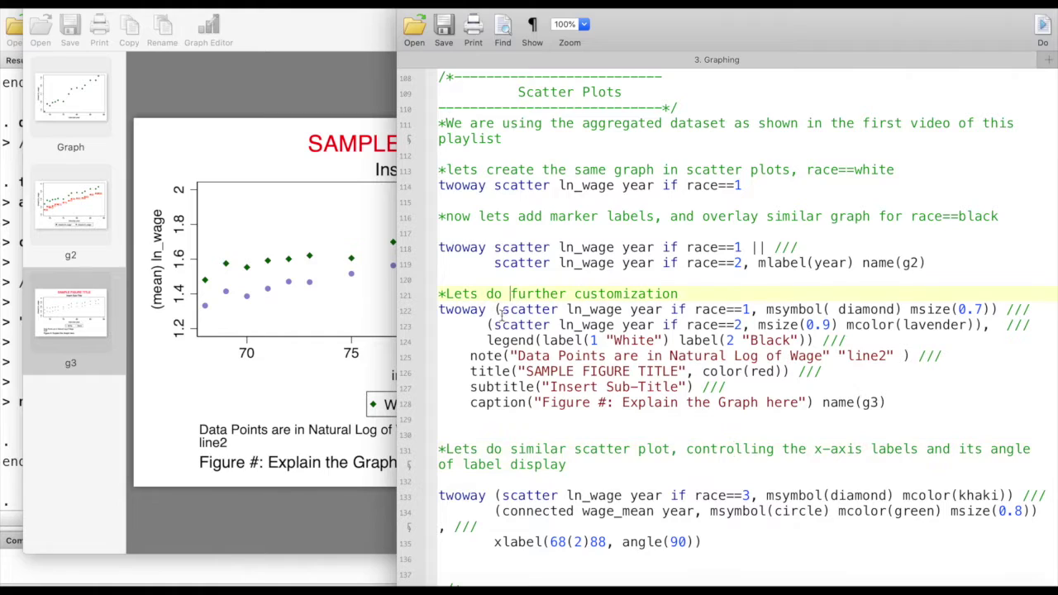
left_click_drag(764, 245, 753, 246)
mouse_move(498, 309)
left_mouse_down()
mouse_move(942, 309)
mouse_move(497, 309)
left_mouse_up()
left_click(922, 309)
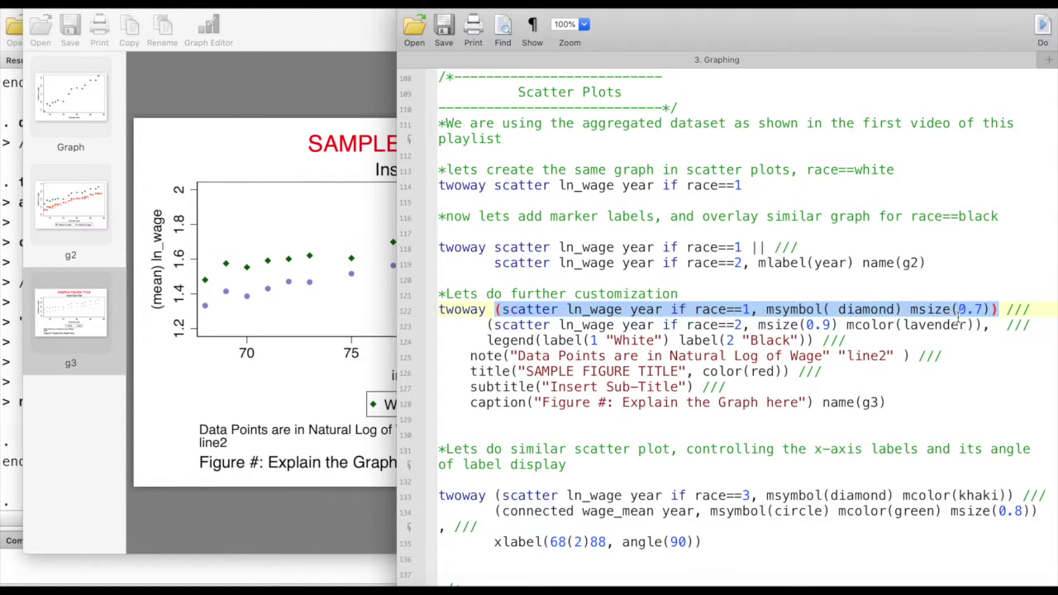
left_click(89, 217)
left_click(89, 217)
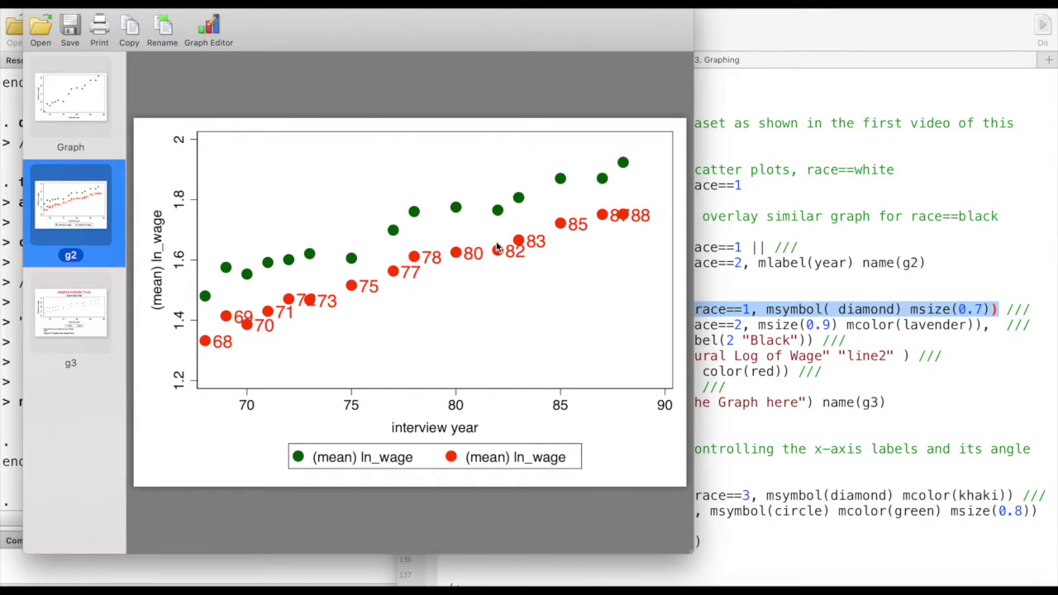
left_click(70, 309)
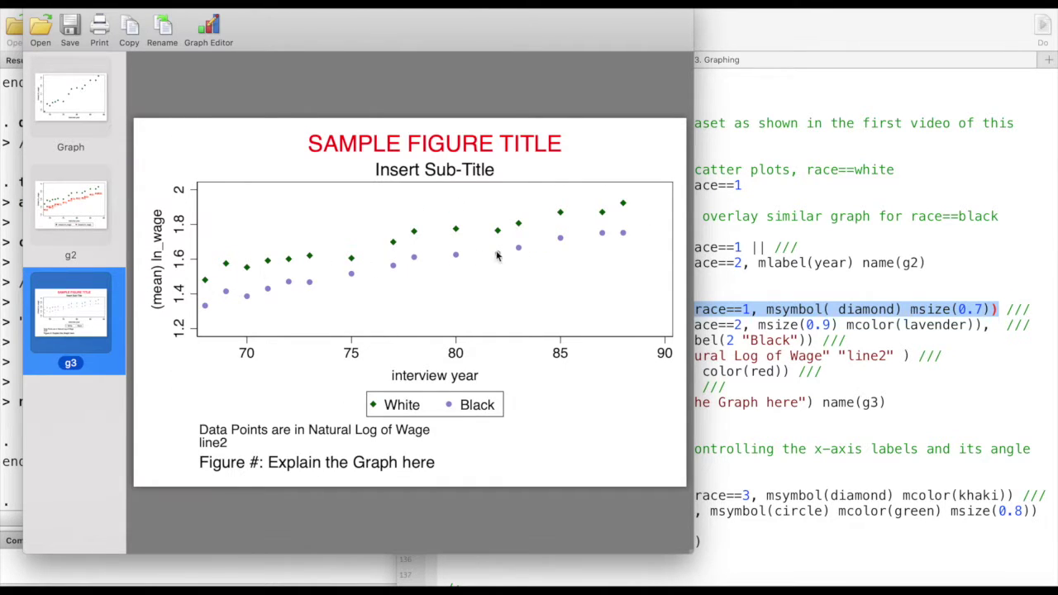
Step: Match the msize(0.7) diamonds and mcolor(lavender) Black markers in the code to the g3 graph
left_click(906, 279)
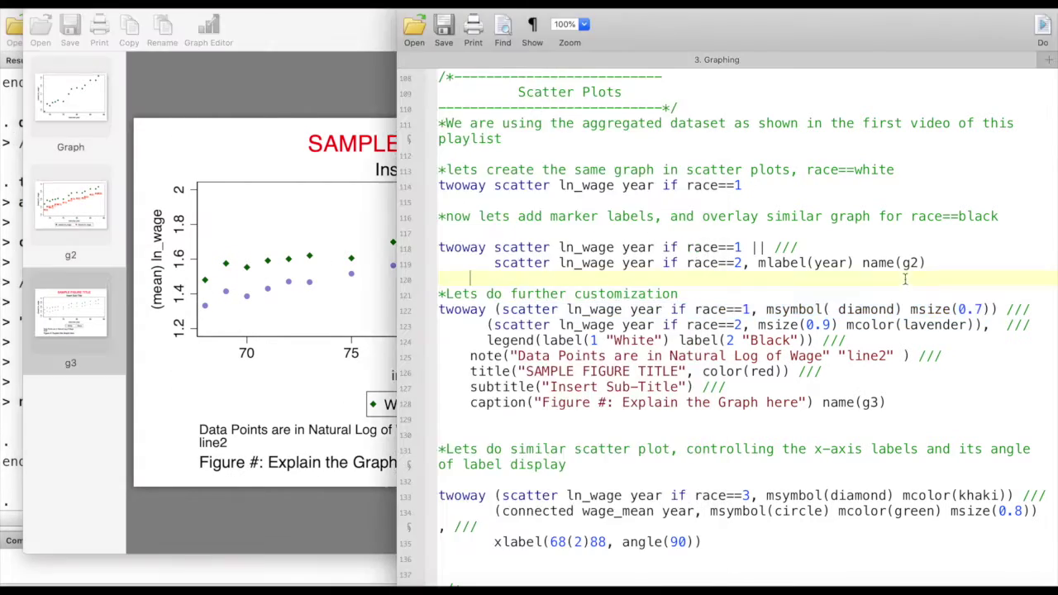
left_click_drag(986, 309, 959, 310)
left_click_drag(488, 326, 982, 327)
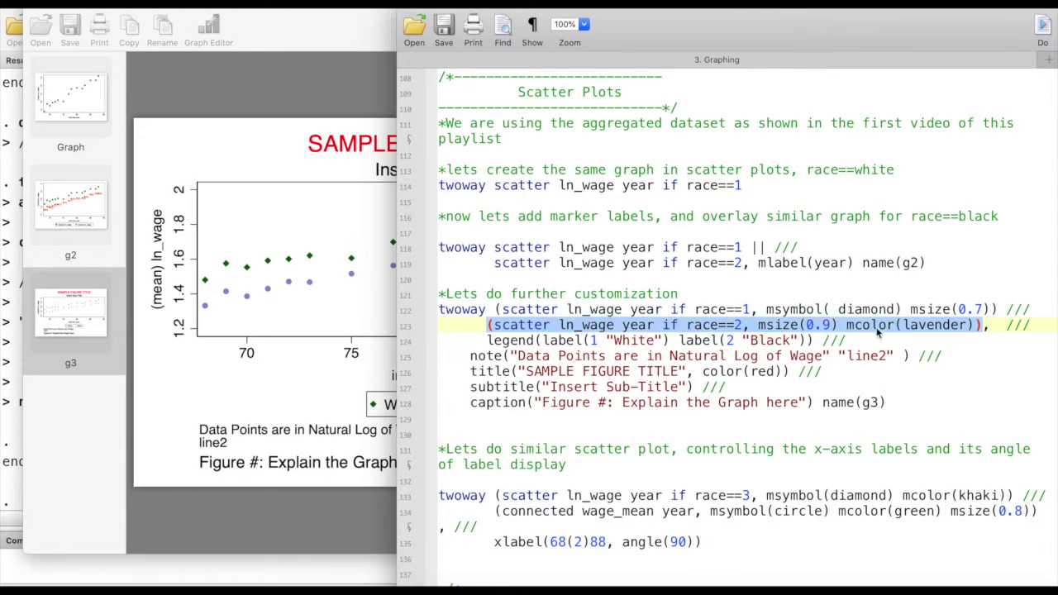
left_click_drag(905, 326, 969, 325)
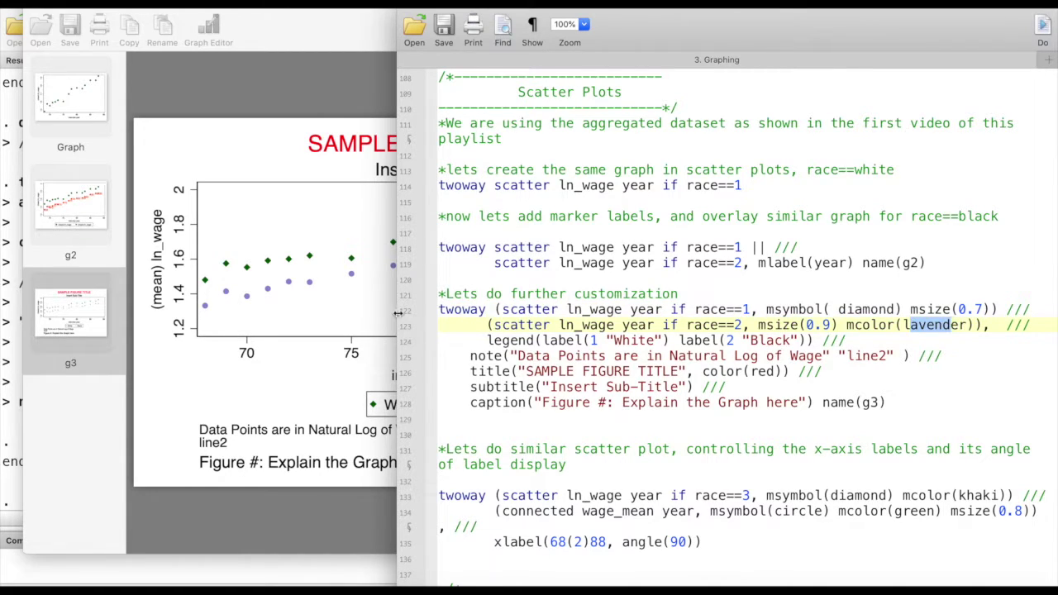
left_click(393, 313)
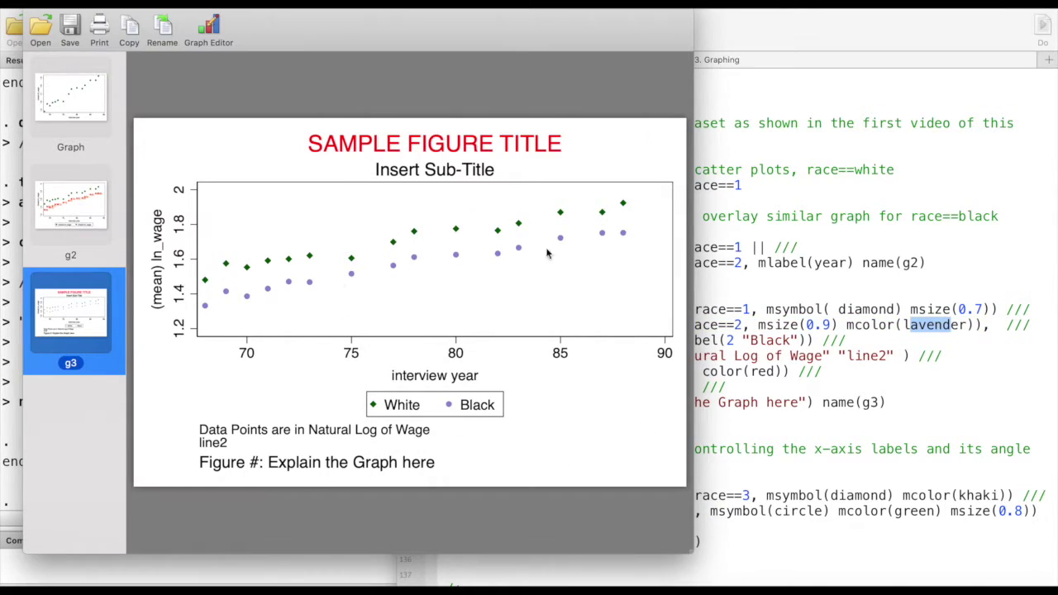
Step: Match the White/Black legend labels and race==2 scatter code to the g3 graph
left_click(740, 279)
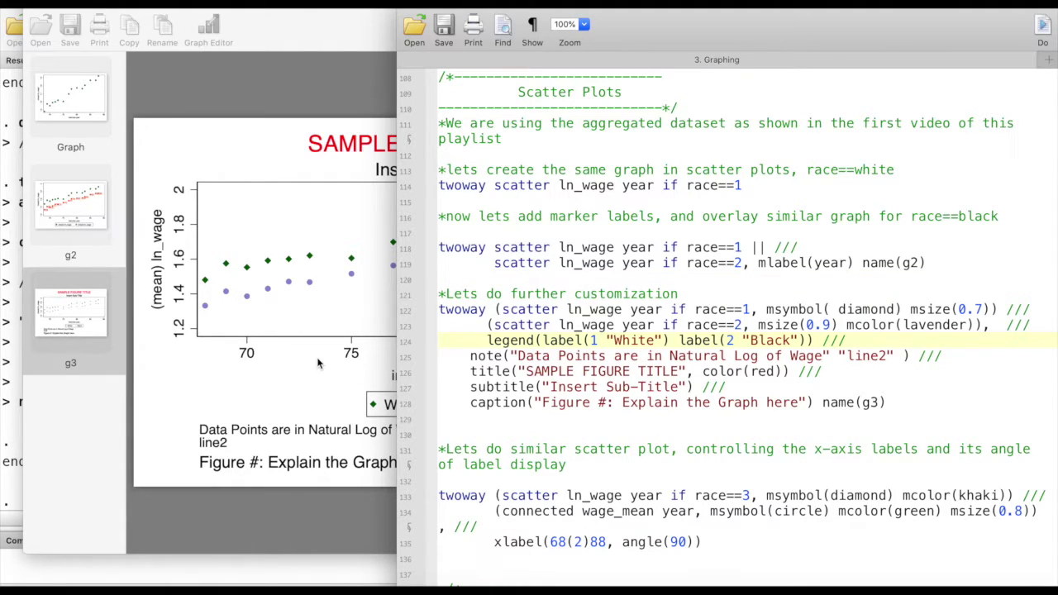
left_click_drag(485, 340, 811, 340)
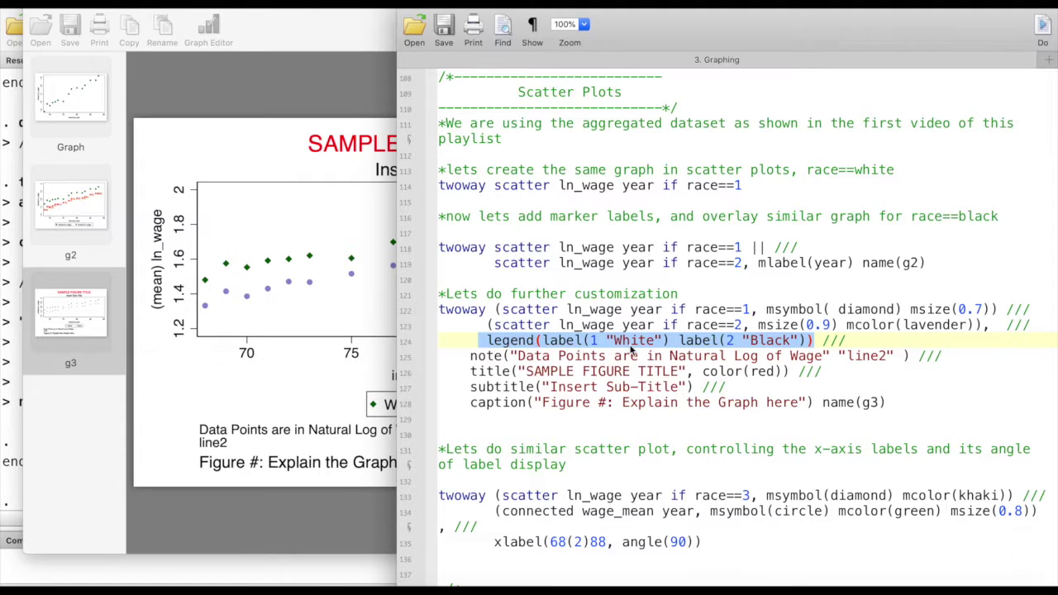
left_click_drag(495, 325, 967, 325)
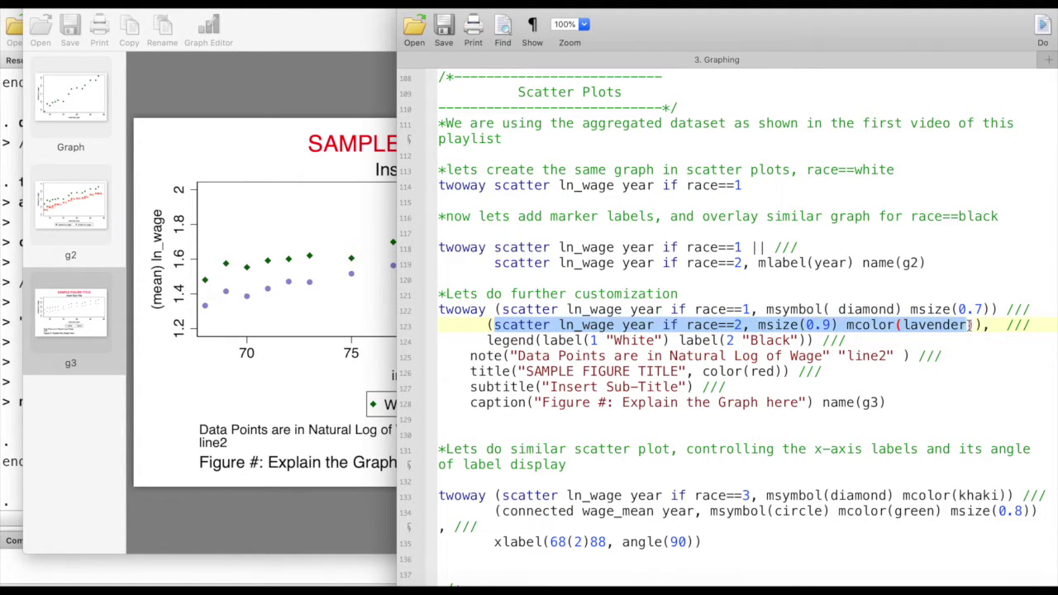
left_click(343, 351)
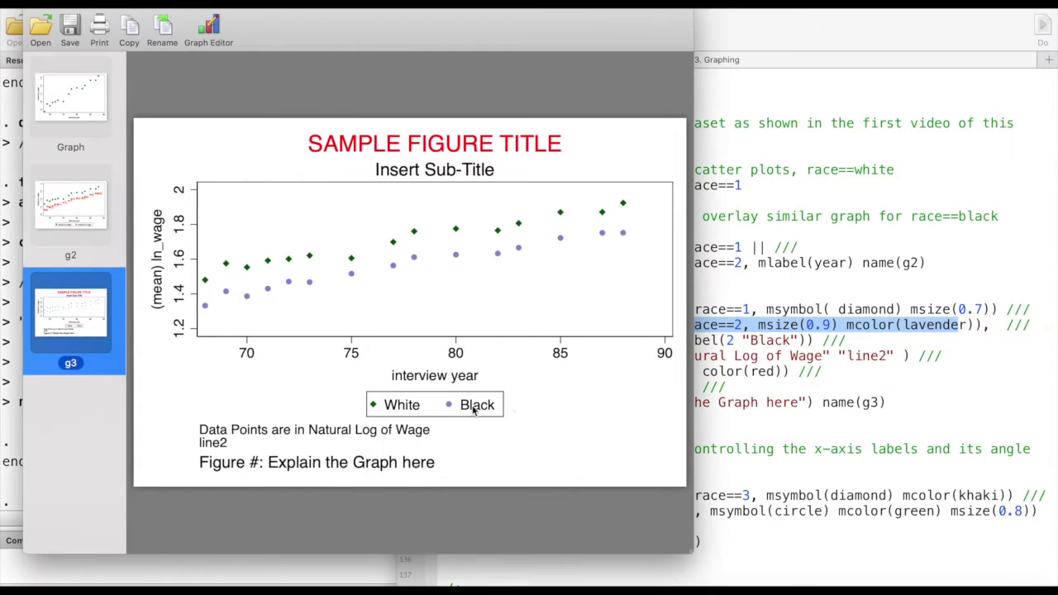
Step: Check the note text 'Data Points are in Natural Log of Wage' and 'line2' against graph g3
left_click(851, 357)
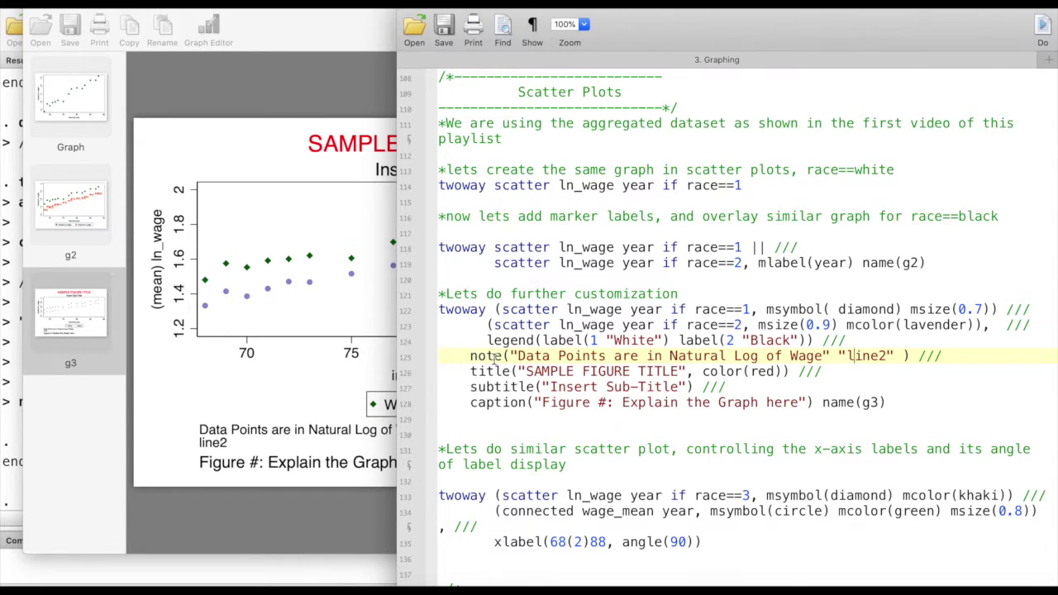
left_click_drag(471, 357, 908, 357)
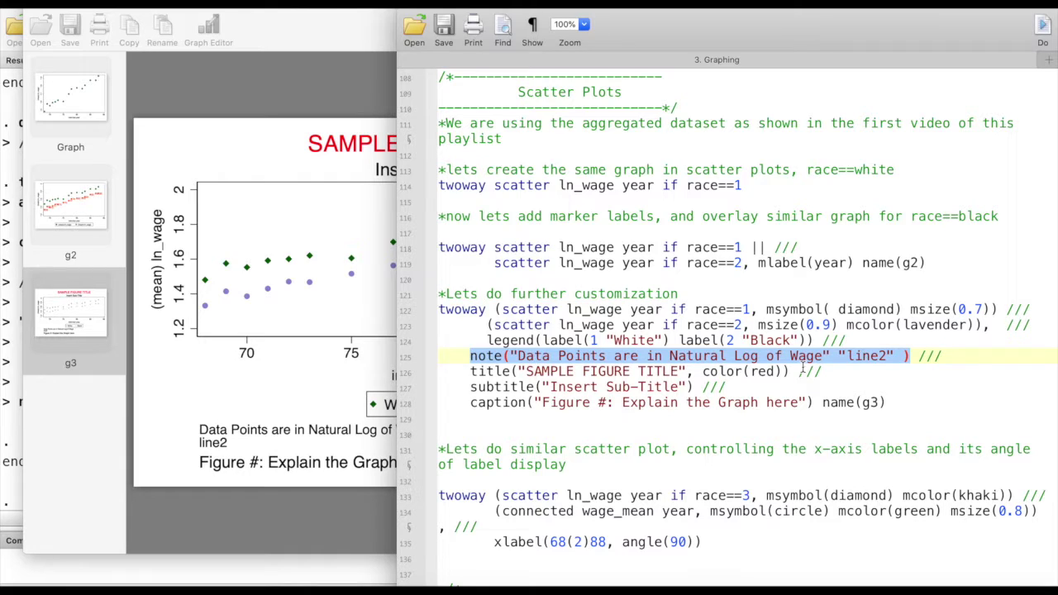
left_click(872, 356)
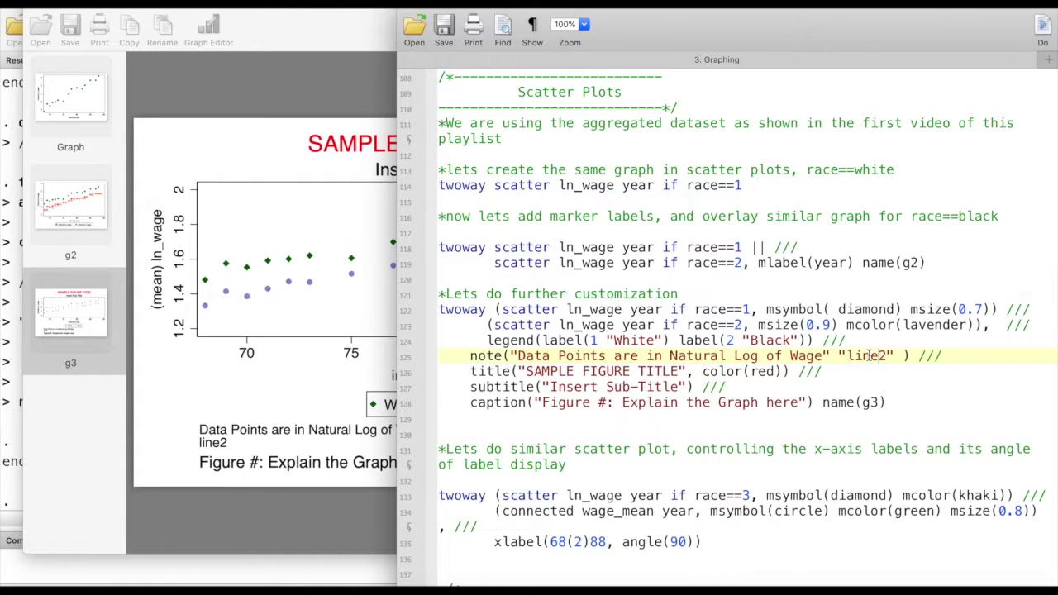
left_click_drag(831, 356, 510, 356)
left_click_drag(837, 355, 895, 356)
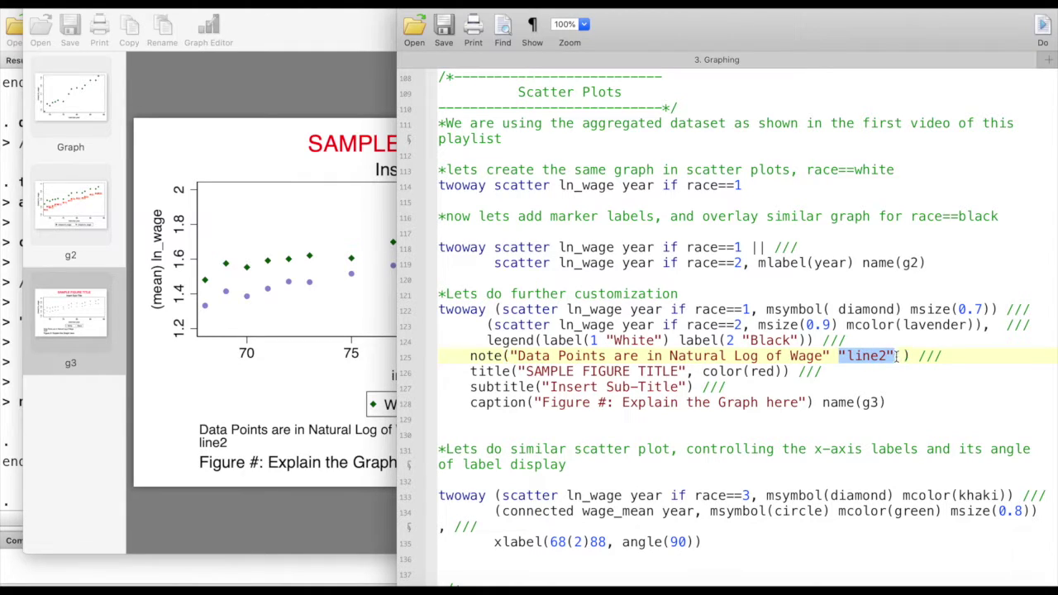
left_click(841, 356)
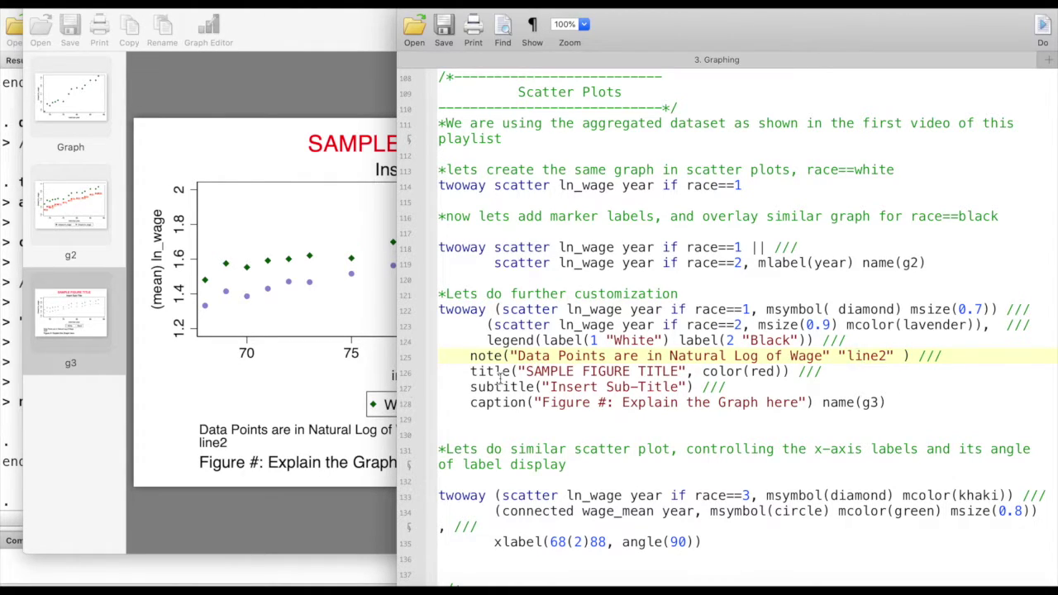
left_click(222, 439)
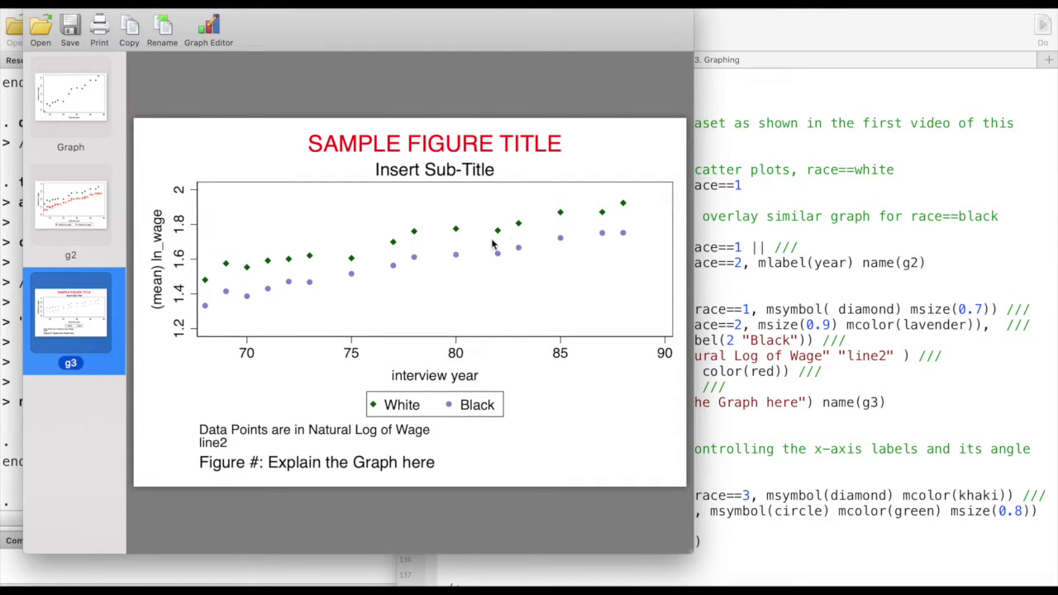
left_click(807, 403)
left_click_drag(901, 356, 779, 374)
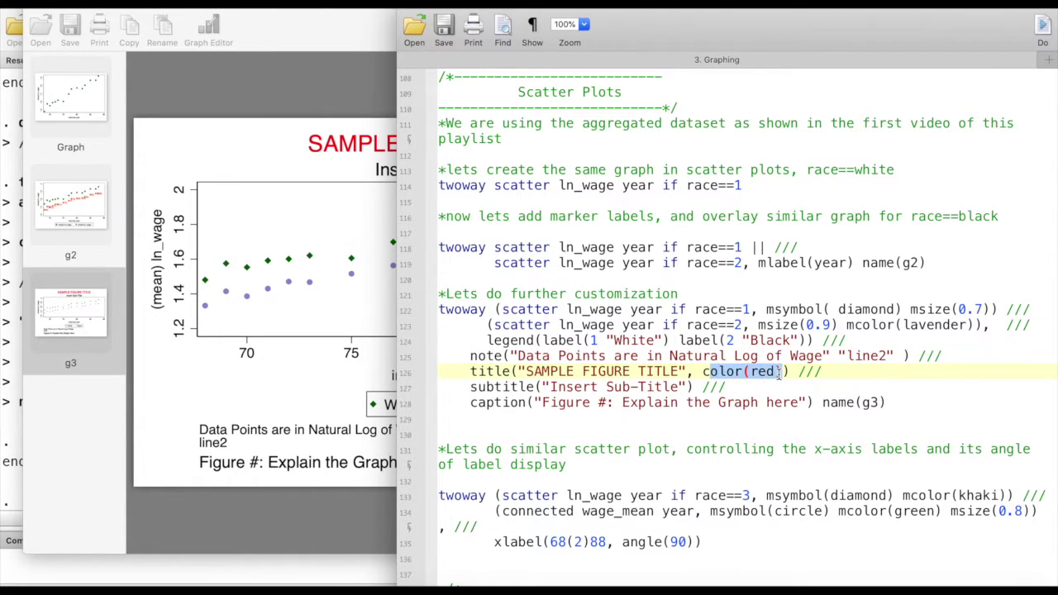
left_click(385, 291)
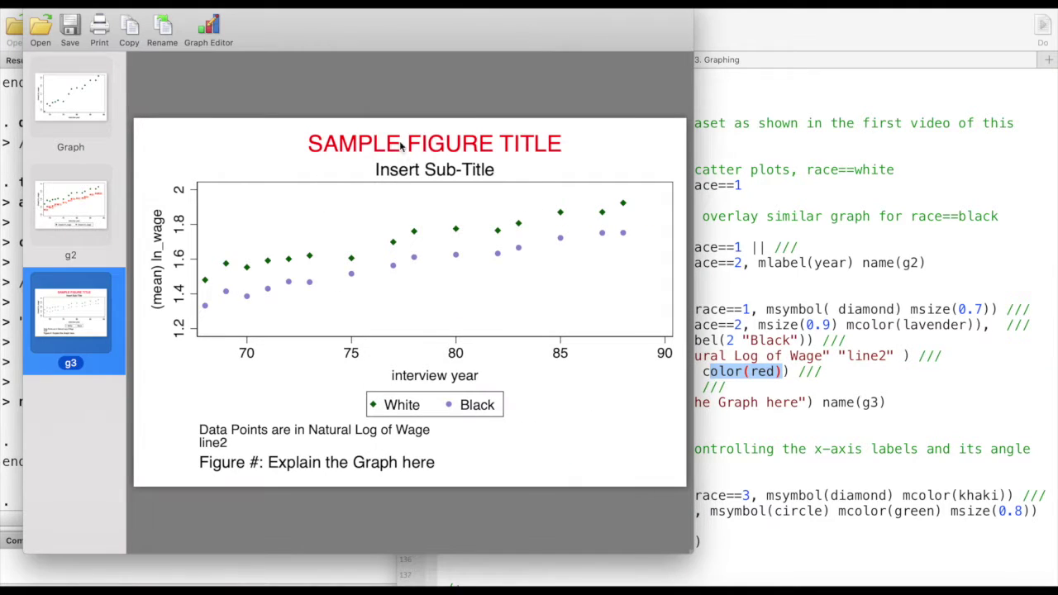
left_click(782, 217)
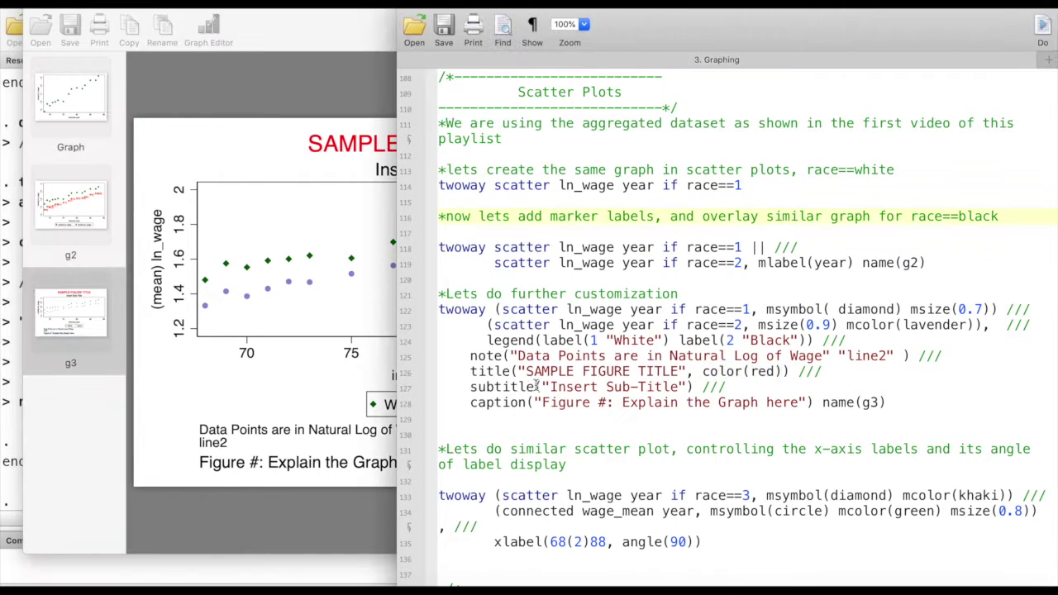
left_click_drag(473, 387, 780, 374)
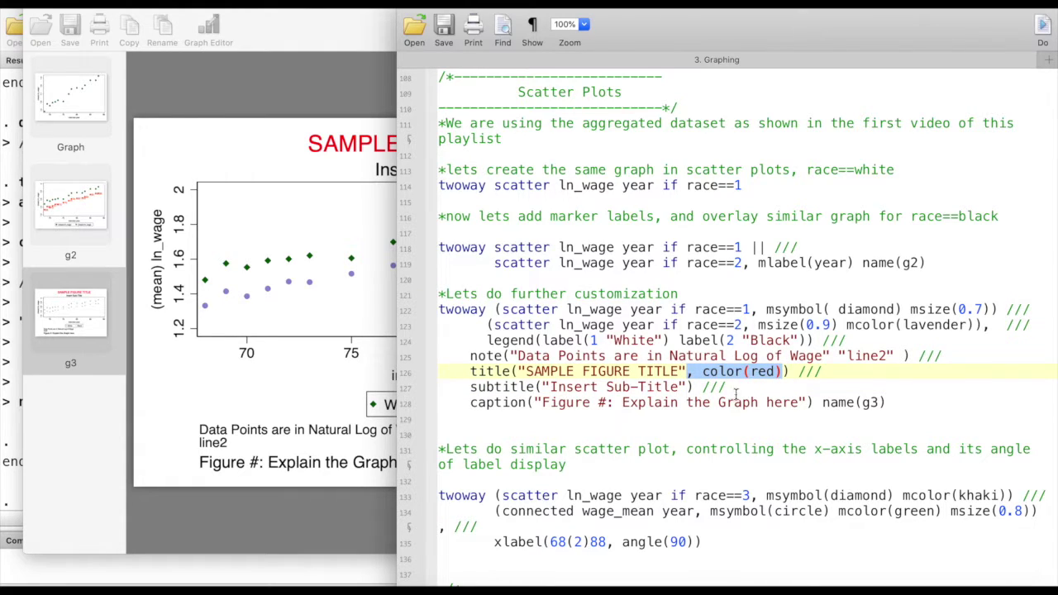
left_click(705, 388)
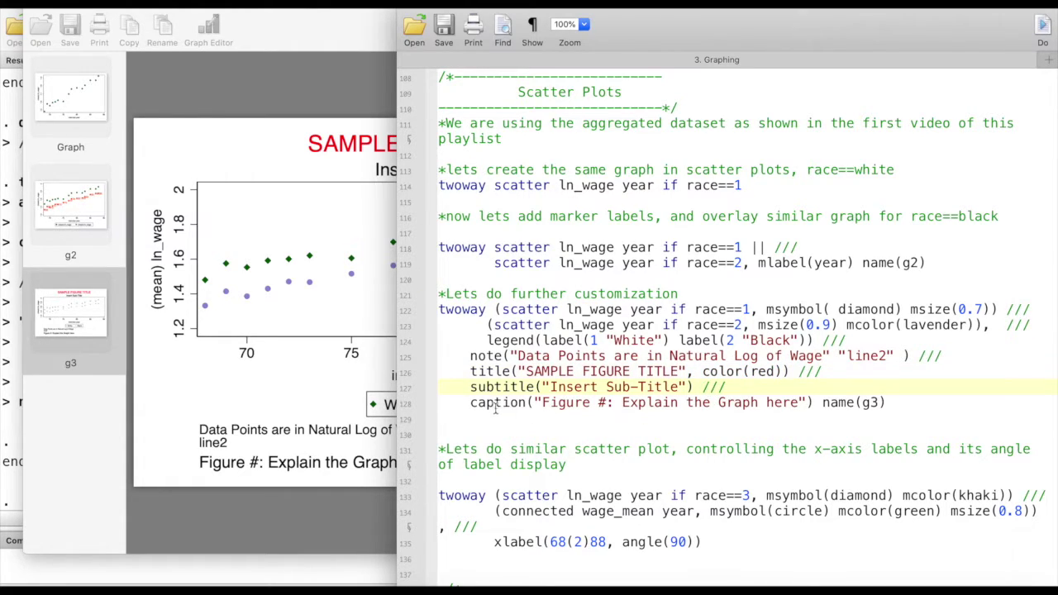
left_click_drag(472, 405, 908, 405)
left_click(312, 377)
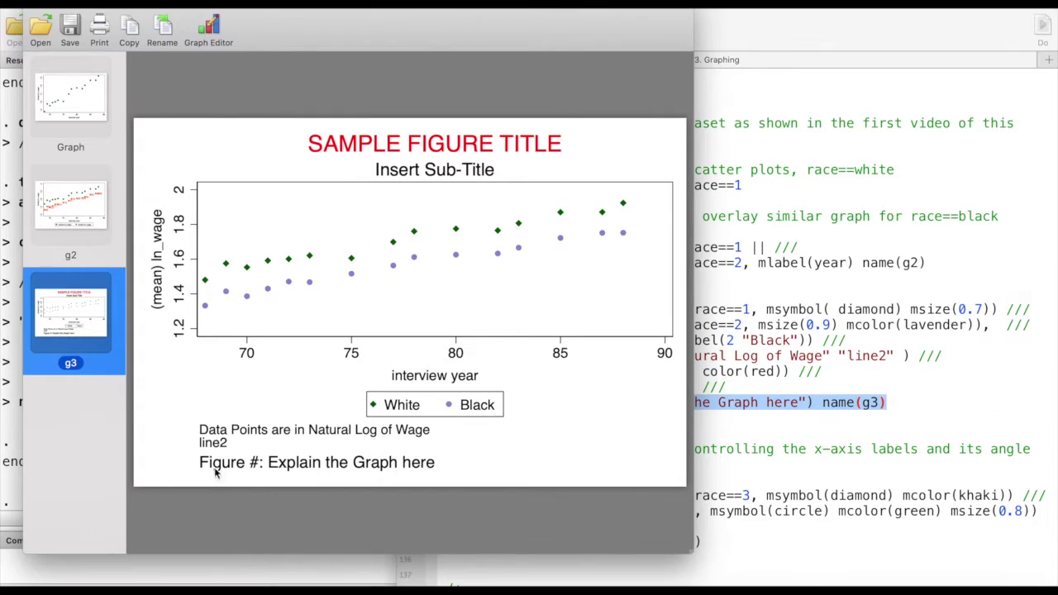
left_click(769, 433)
left_click(860, 404)
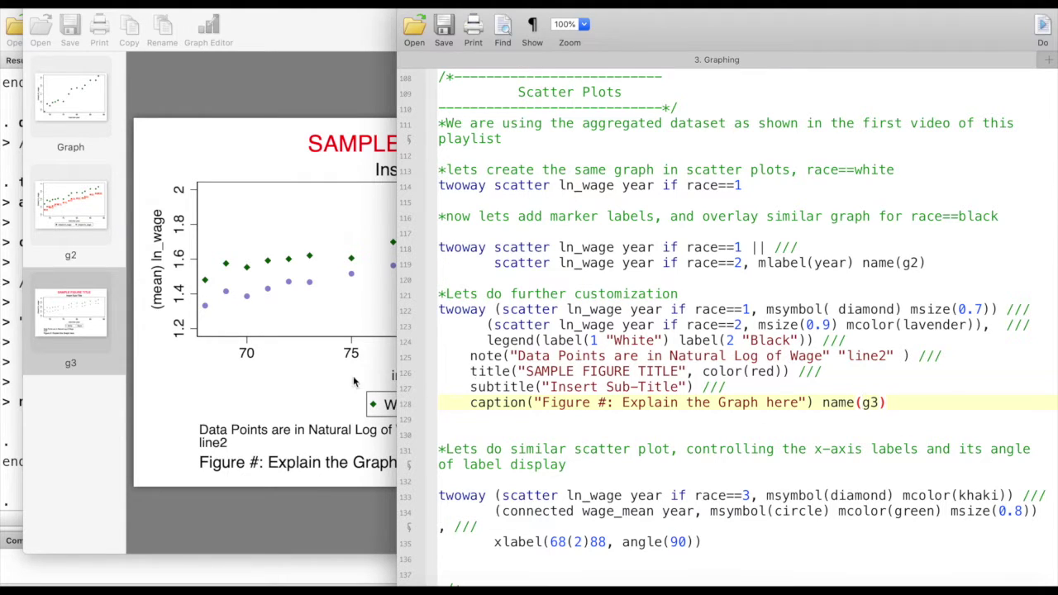
scroll(547, 402, "down", 2)
Step: Run lines 133–135: khaki diamond scatter with green connected wage_mean line and xlabel(68(2)88, angle(90))
scroll(547, 402, "down", 2)
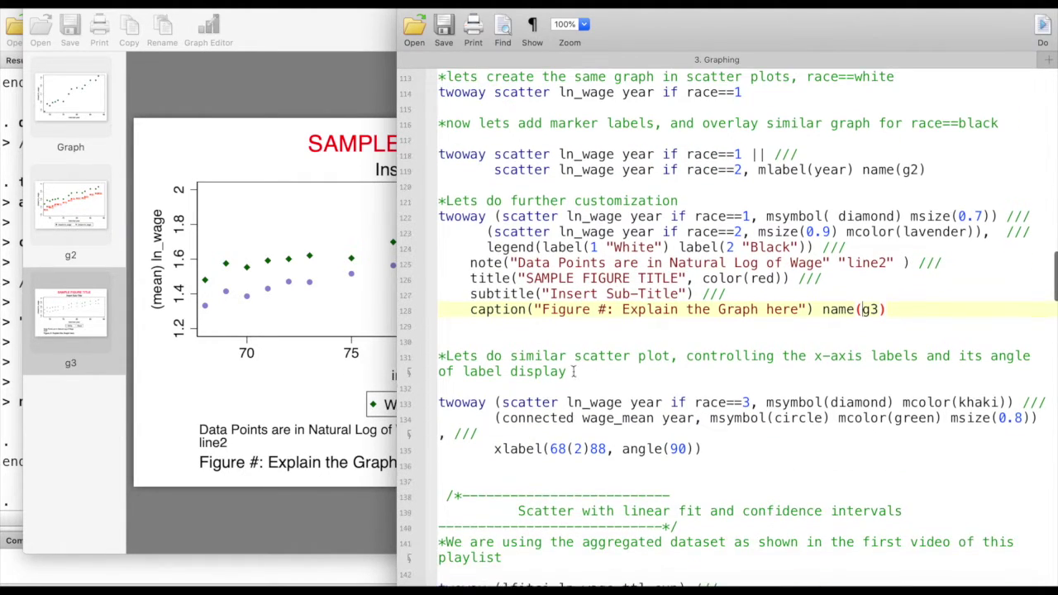
left_click(336, 337)
left_click(829, 395)
left_click_drag(438, 402, 735, 439)
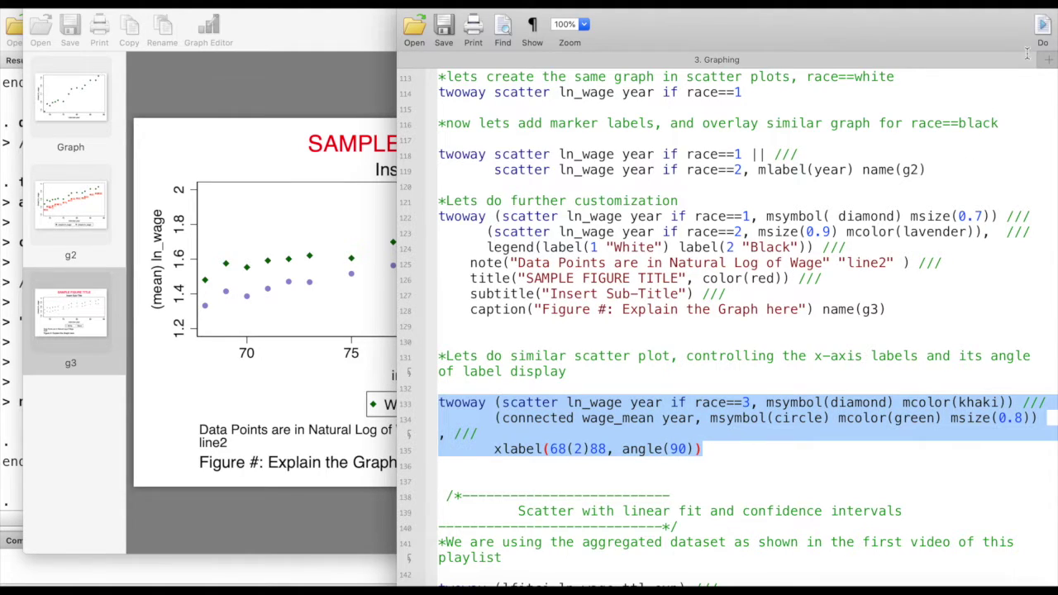
left_click(1043, 26)
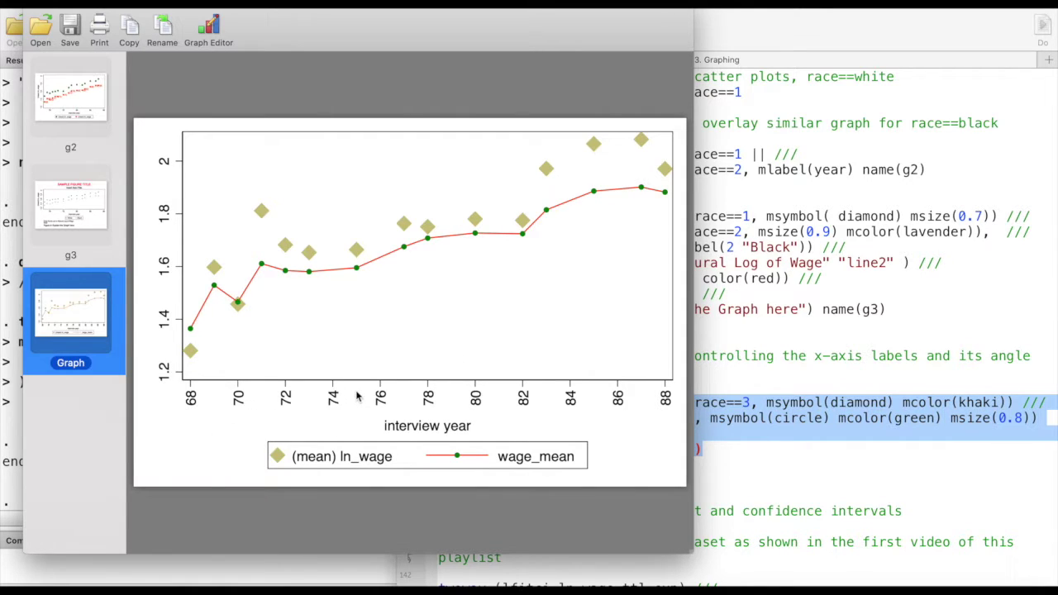
Step: Compare the angle(90) setting with the rotated x-axis labels on the new plot
left_click(806, 430)
left_click_drag(687, 449, 670, 449)
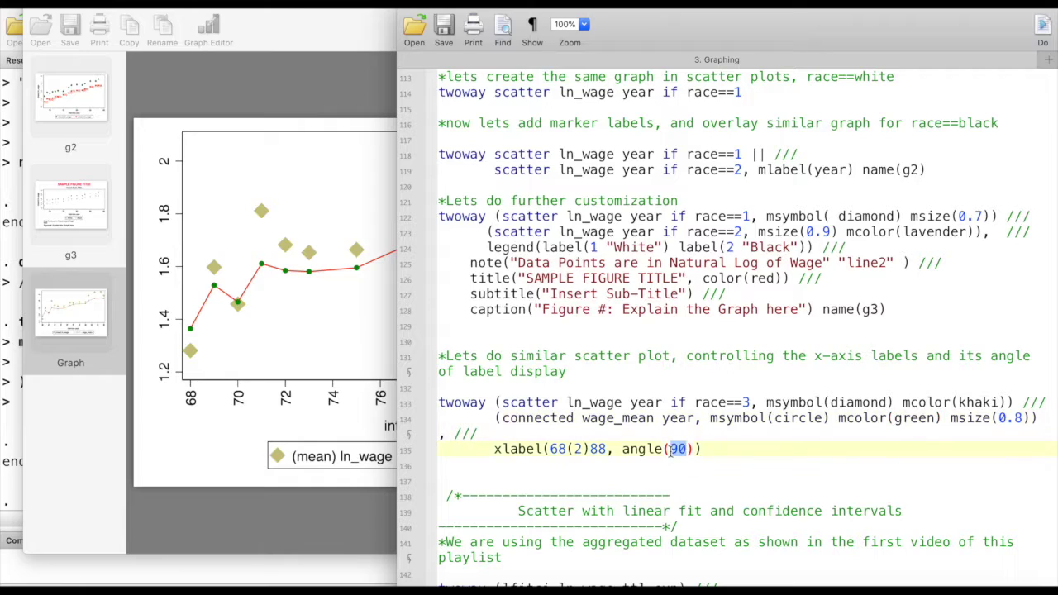
left_click(296, 405)
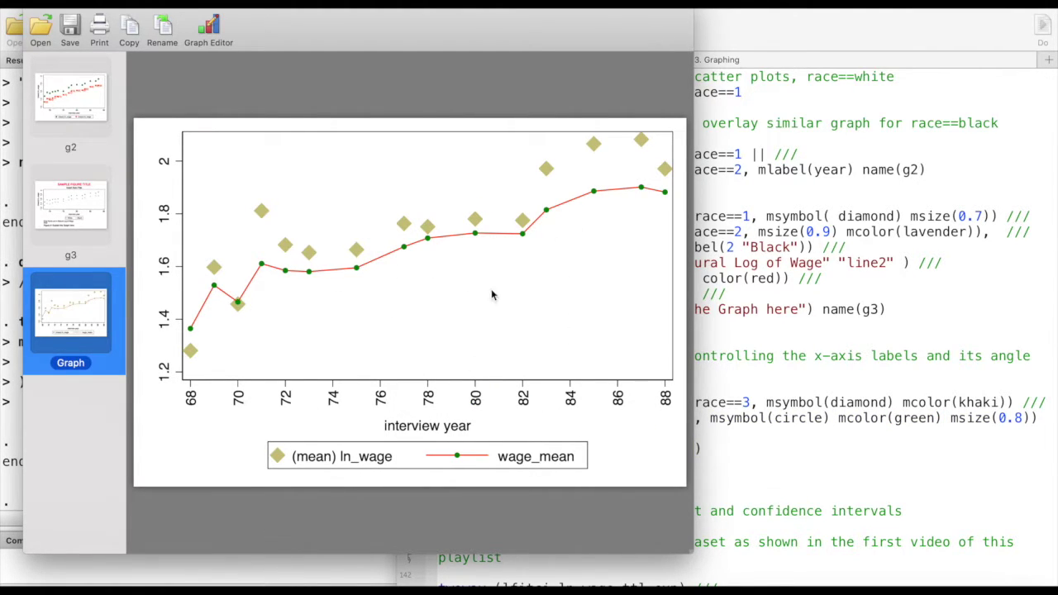
left_click(760, 422)
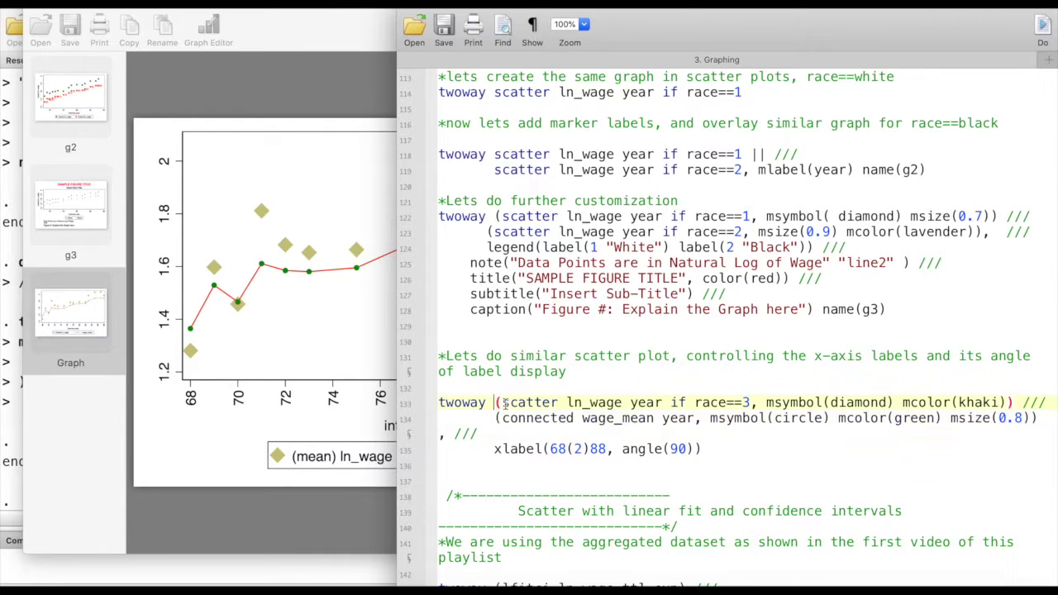
left_click_drag(495, 403, 1012, 403)
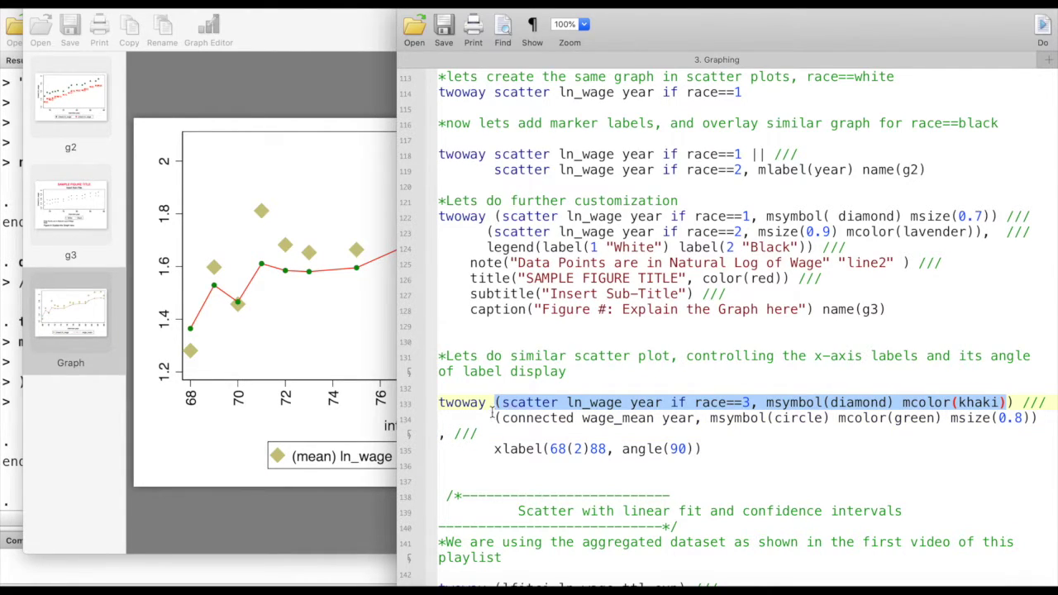
left_click_drag(497, 417, 1039, 421)
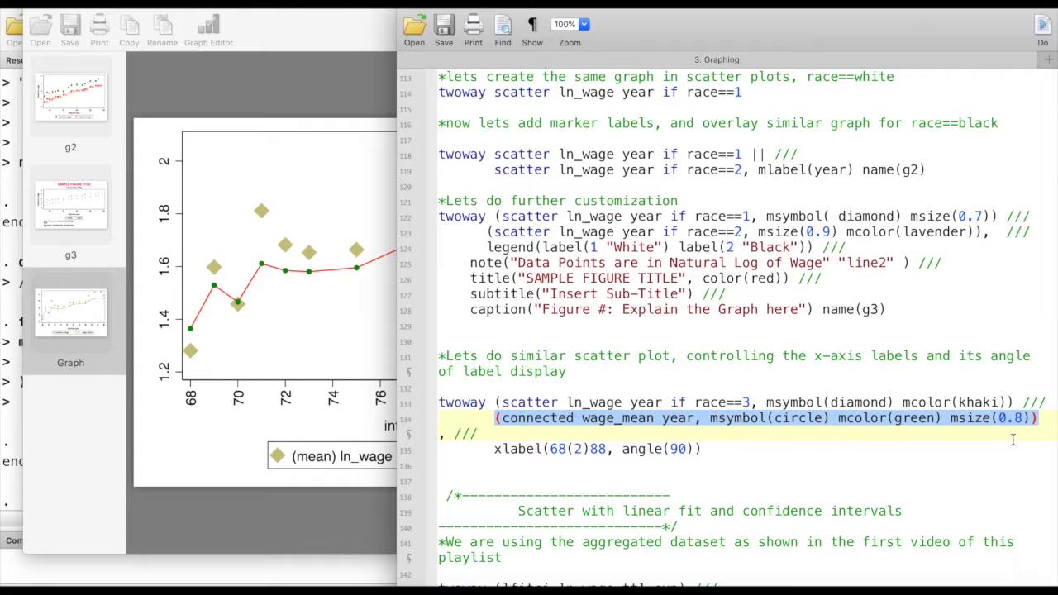
left_click(522, 403)
left_click_drag(505, 402, 662, 402)
left_click_drag(751, 403, 697, 402)
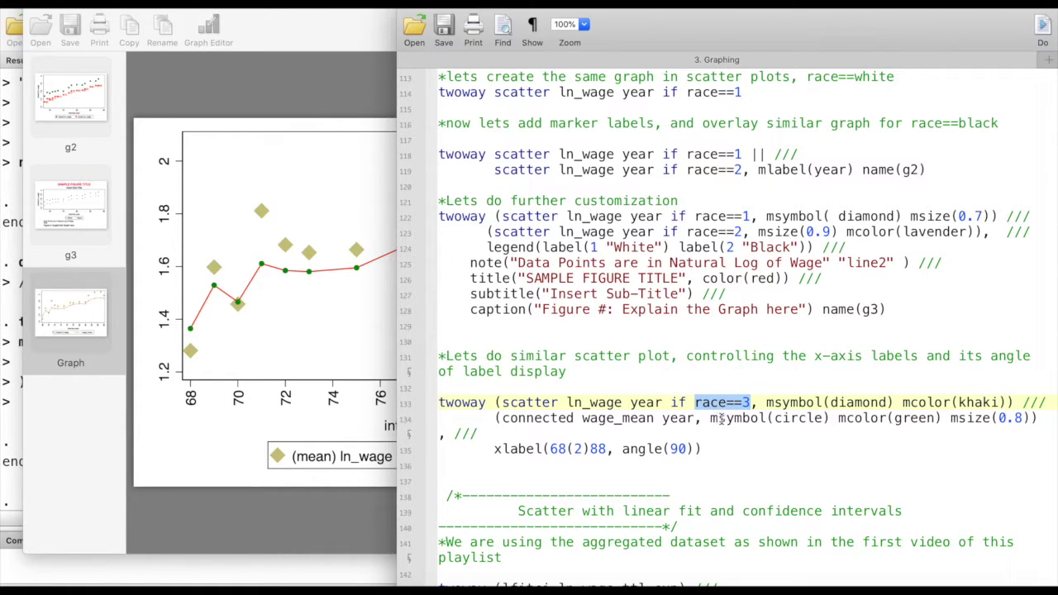
left_click_drag(767, 403, 1007, 403)
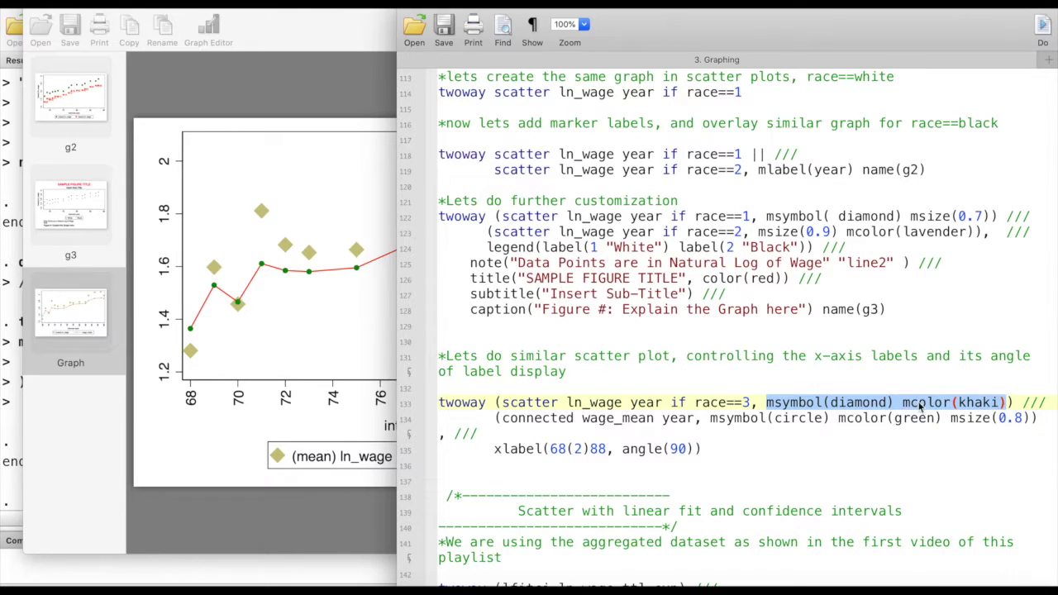
left_click(383, 329)
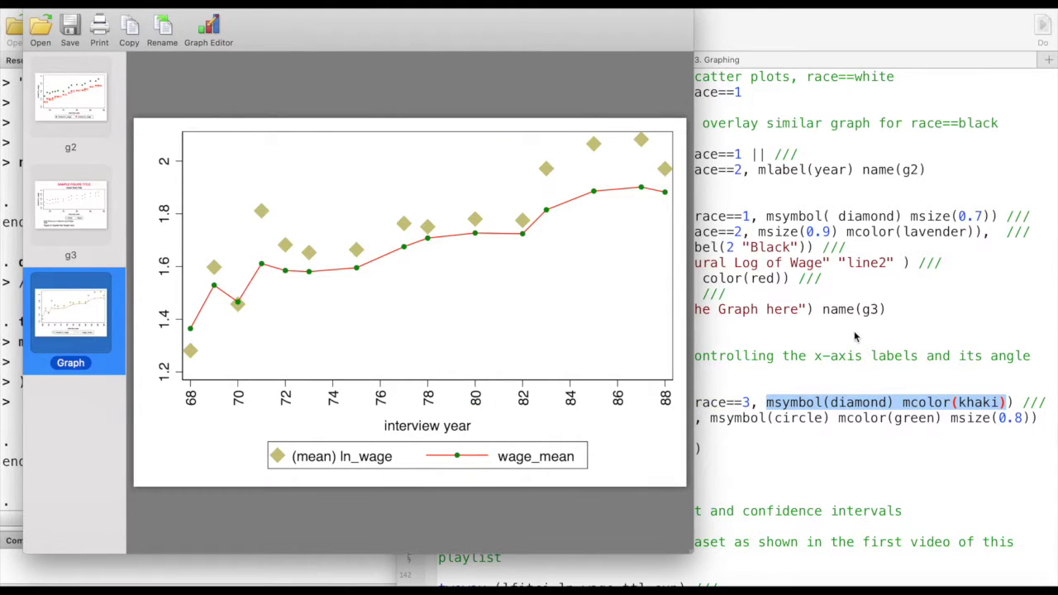
left_click(856, 335)
left_click_drag(501, 419, 943, 424)
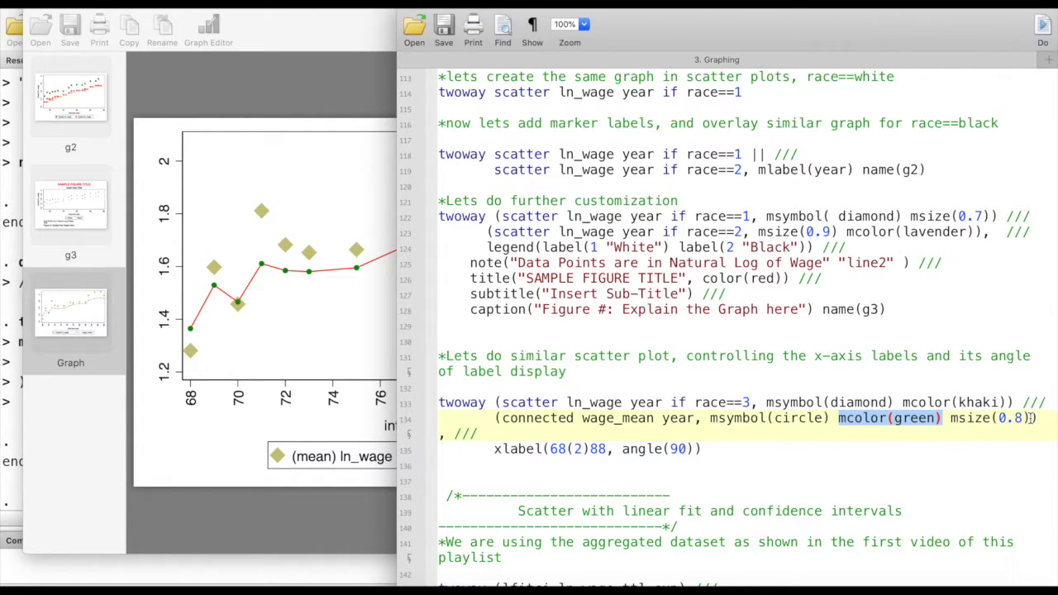
left_click_drag(1032, 418, 955, 420)
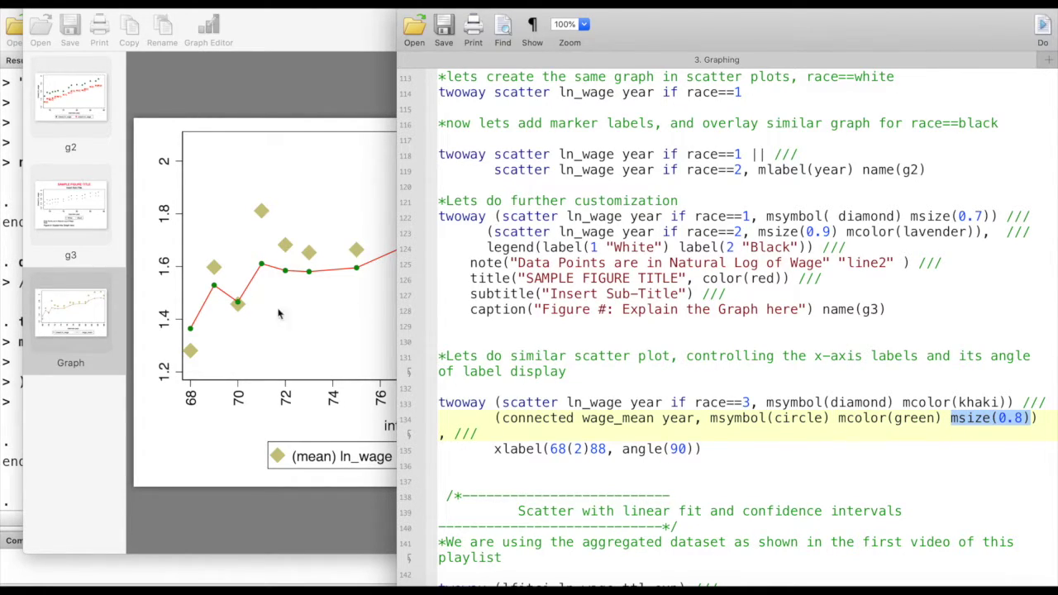
left_click(299, 419)
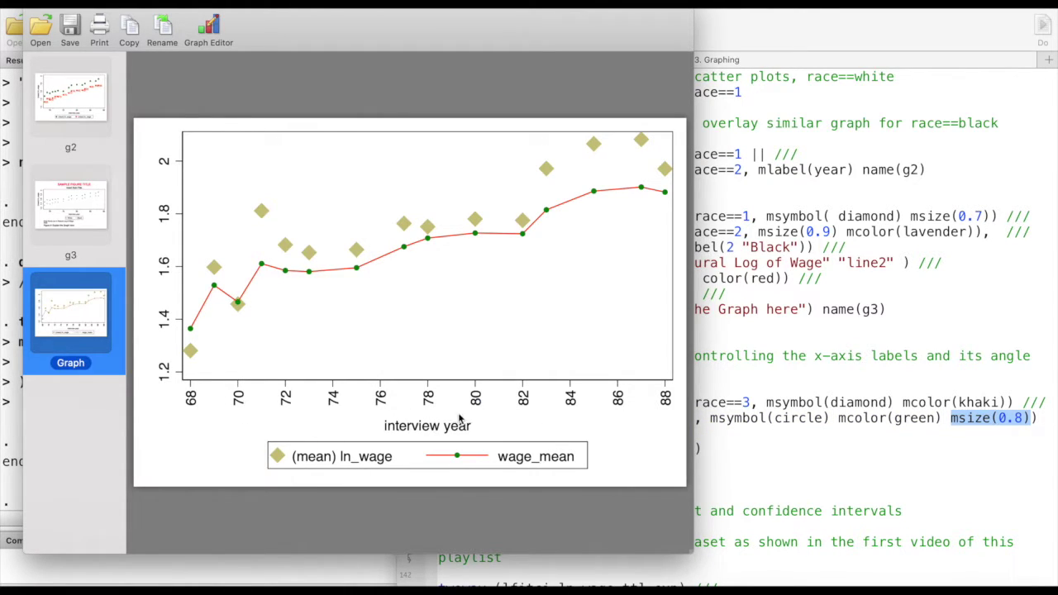
left_click(696, 413)
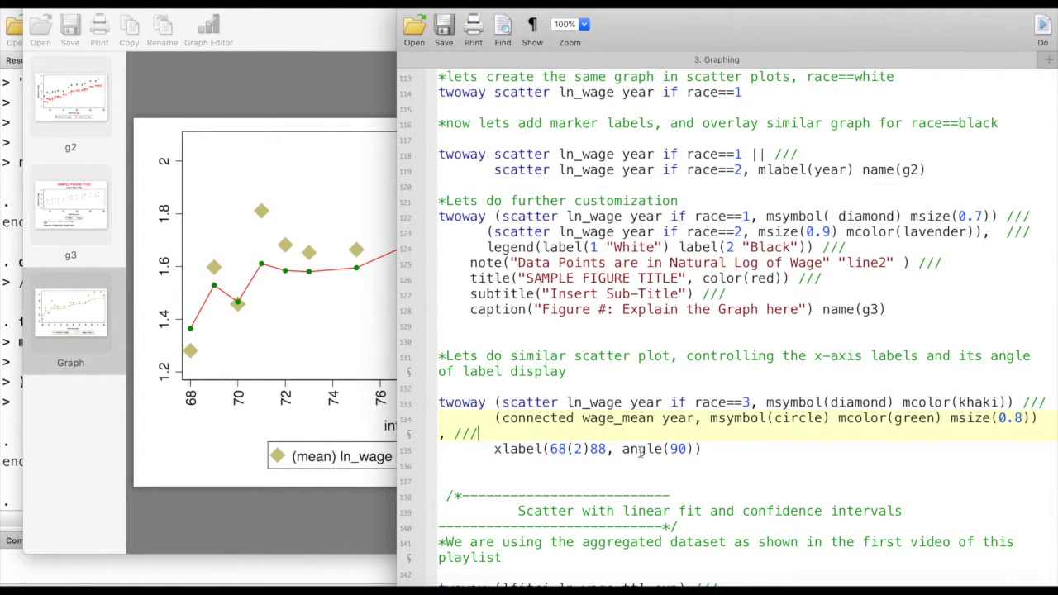
Step: Compare xlabel(68(2)88, angle(90)) with the plot's rotated 68–88 year labels, then rerun the command
left_click_drag(606, 449, 583, 449)
left_click(187, 404)
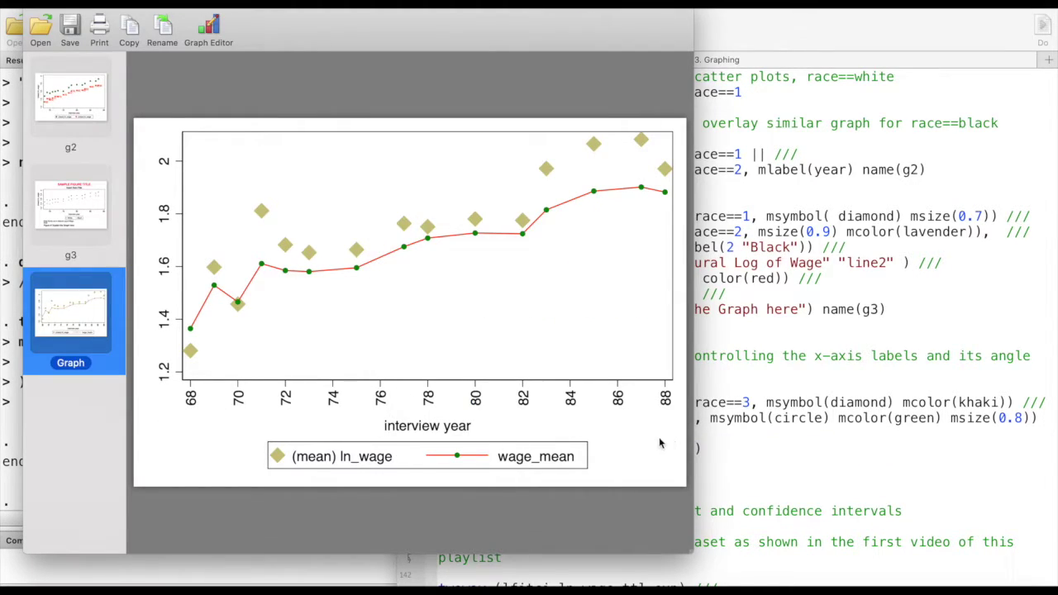
left_click(801, 436)
left_click_drag(703, 449, 495, 449)
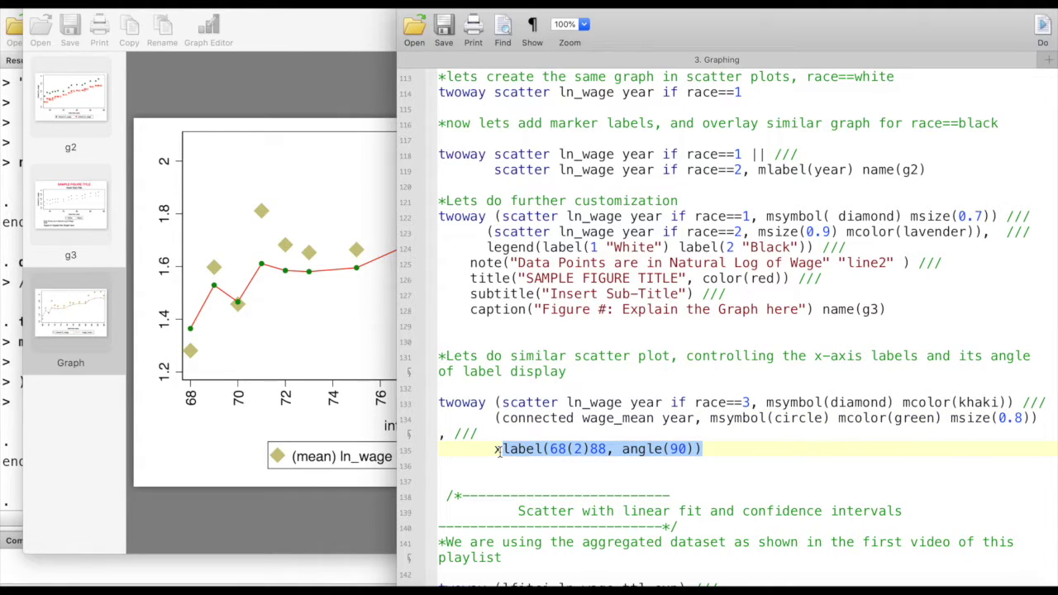
left_click(687, 449)
left_click_drag(693, 449, 625, 449)
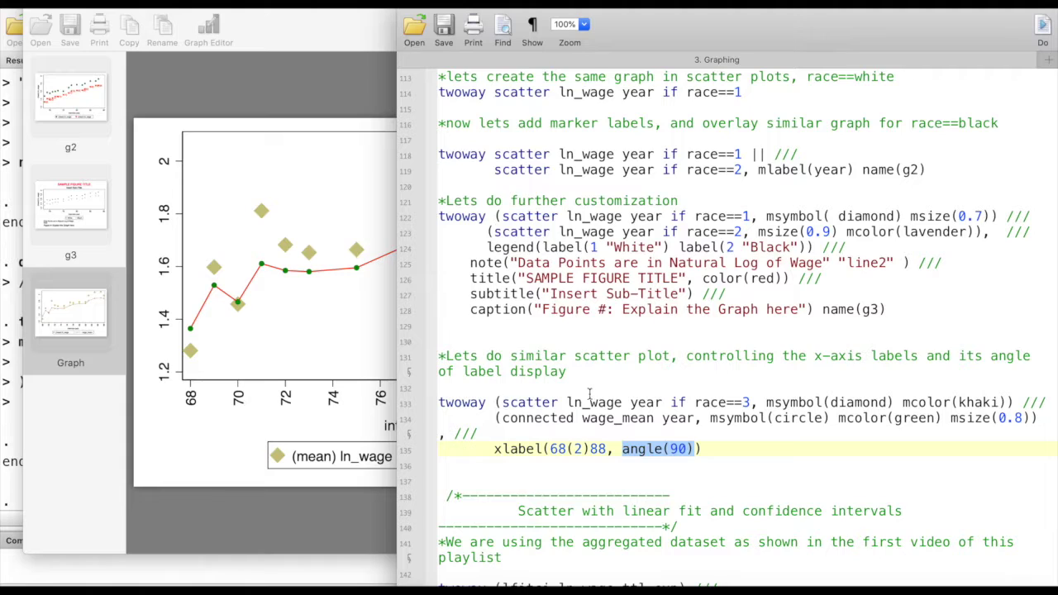
left_click(736, 449)
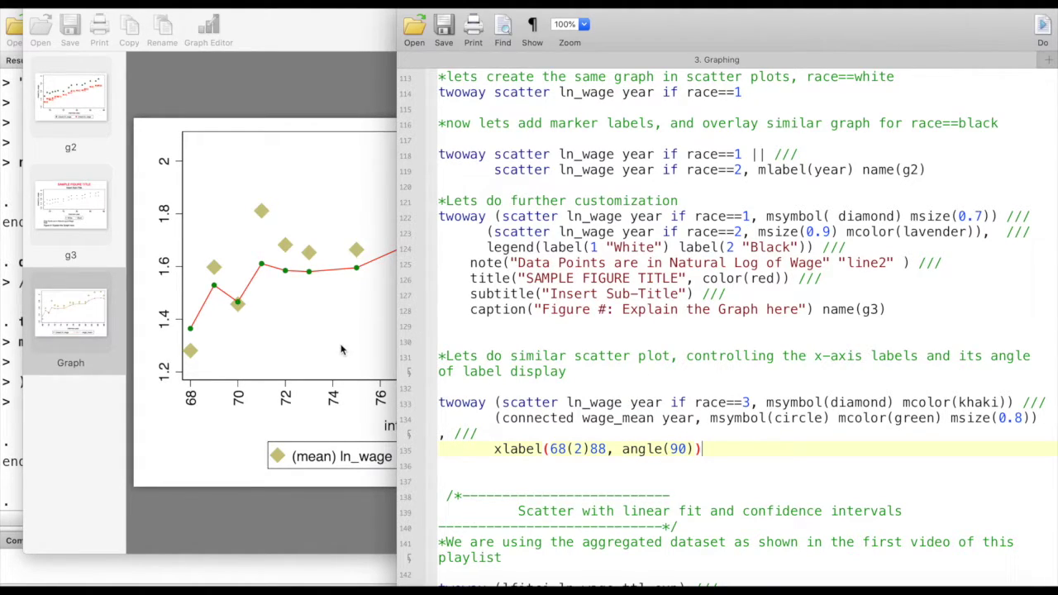
key("super+shift+d")
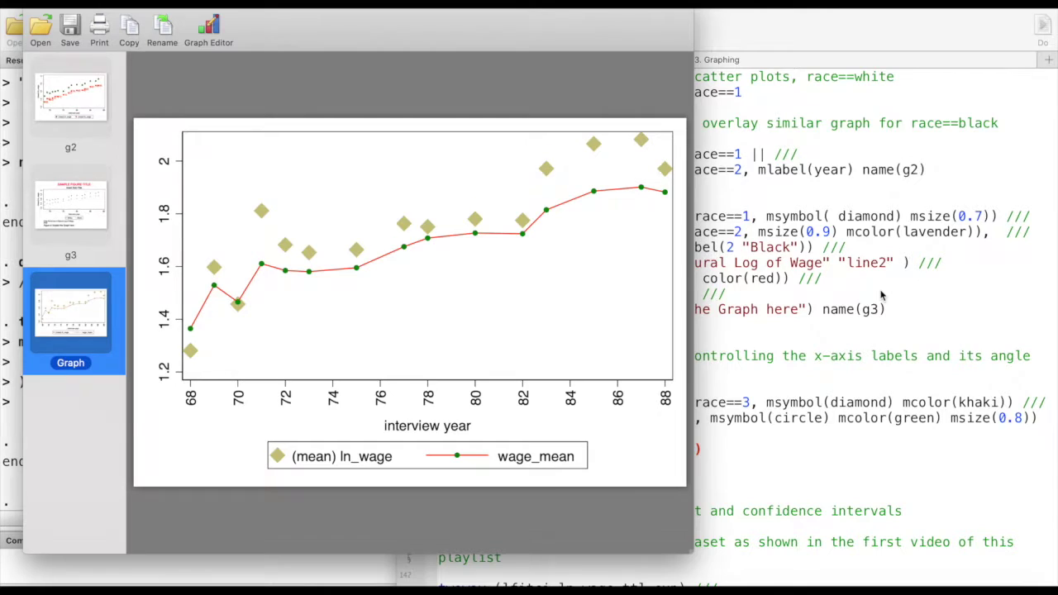